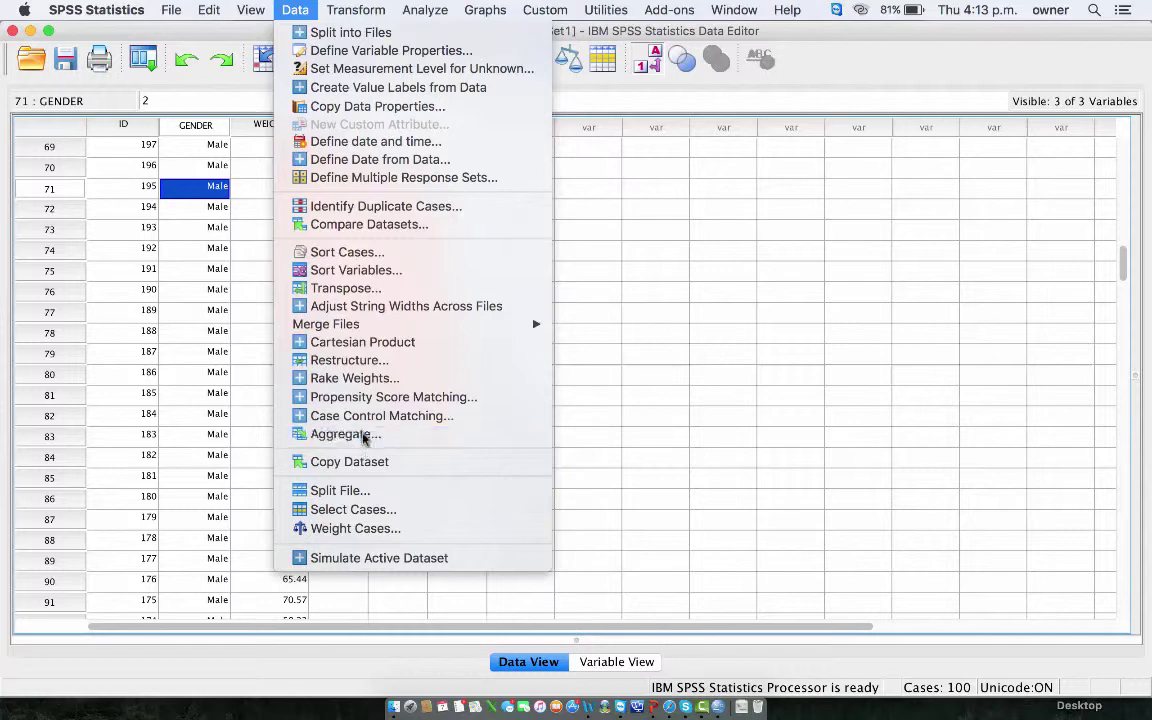
Aggregate mean weight by sex into a new WEIGHT_mean column, e.g. 83.15 for males
left_click(362, 436)
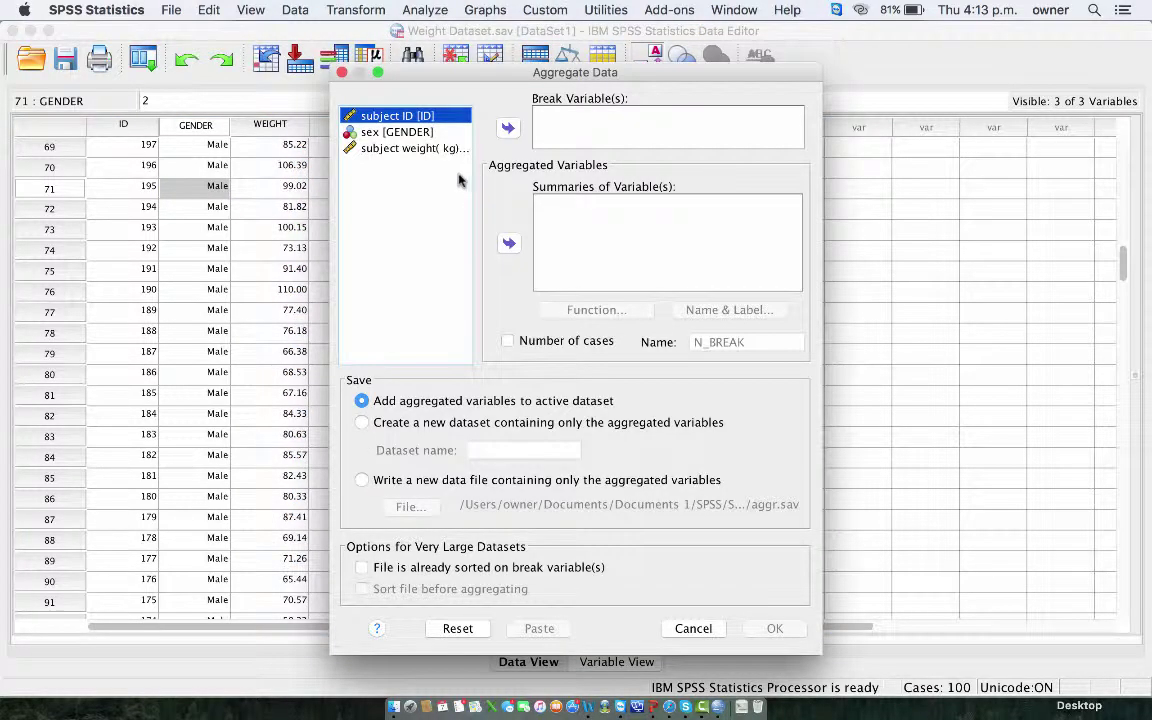
left_click(416, 151)
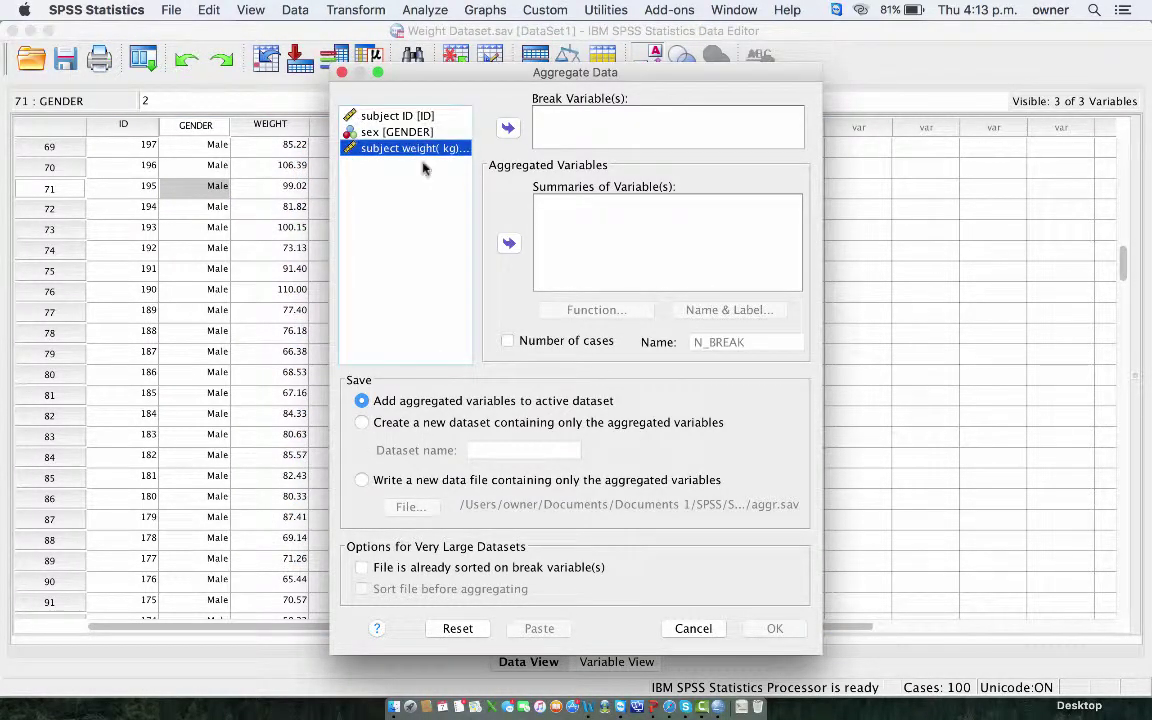
left_click(509, 243)
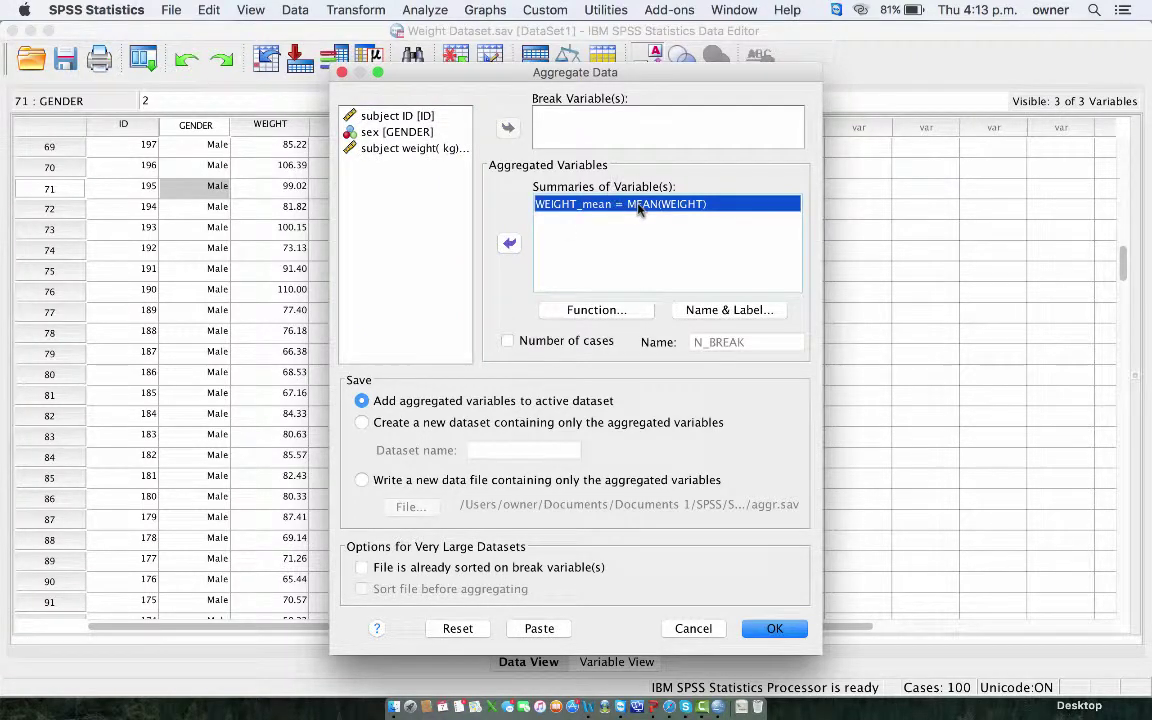
left_click(395, 133)
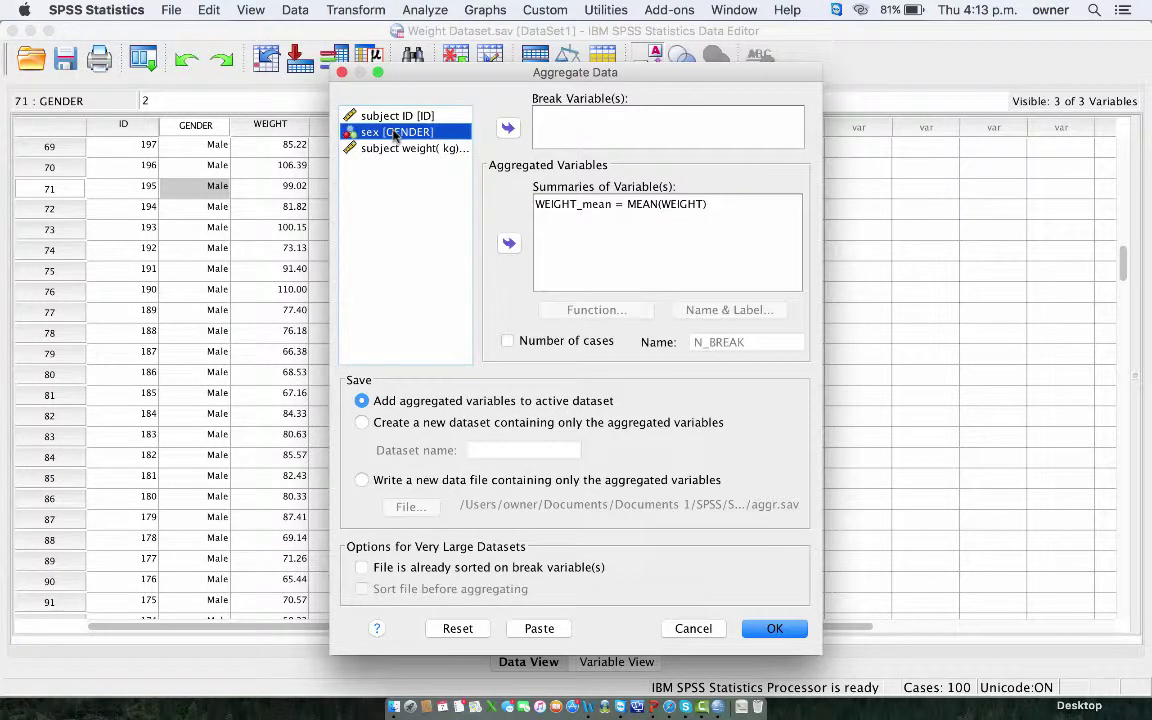
left_click(508, 128)
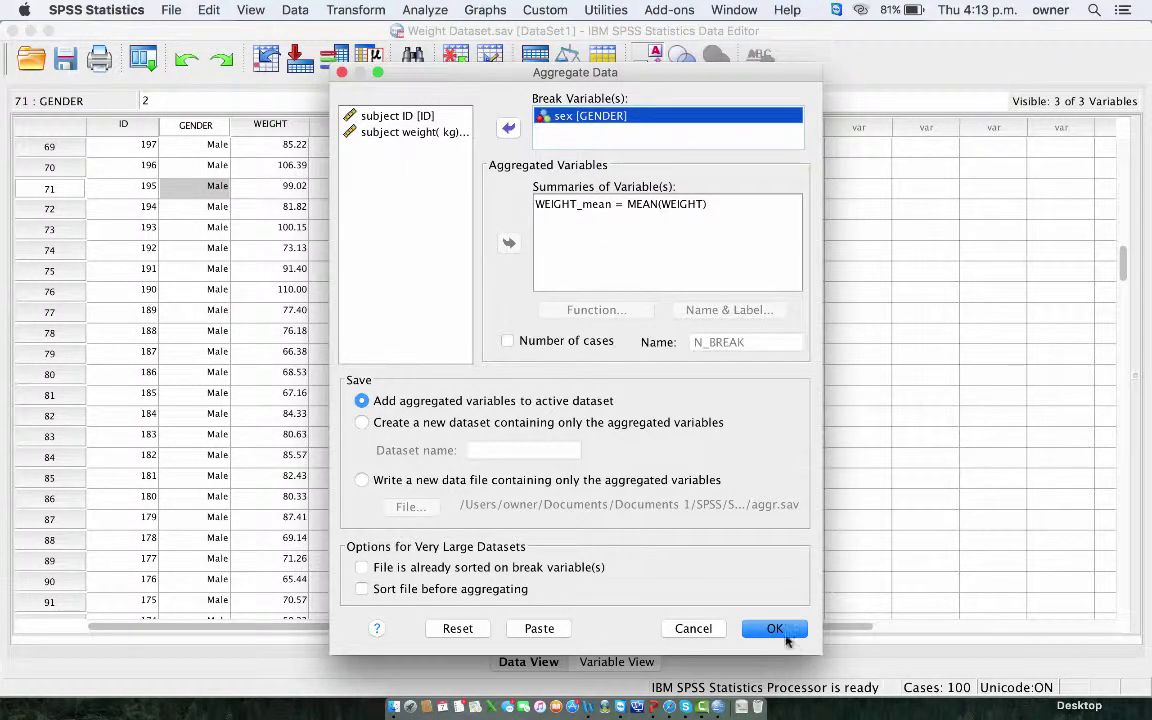
left_click(785, 637)
left_click(167, 290)
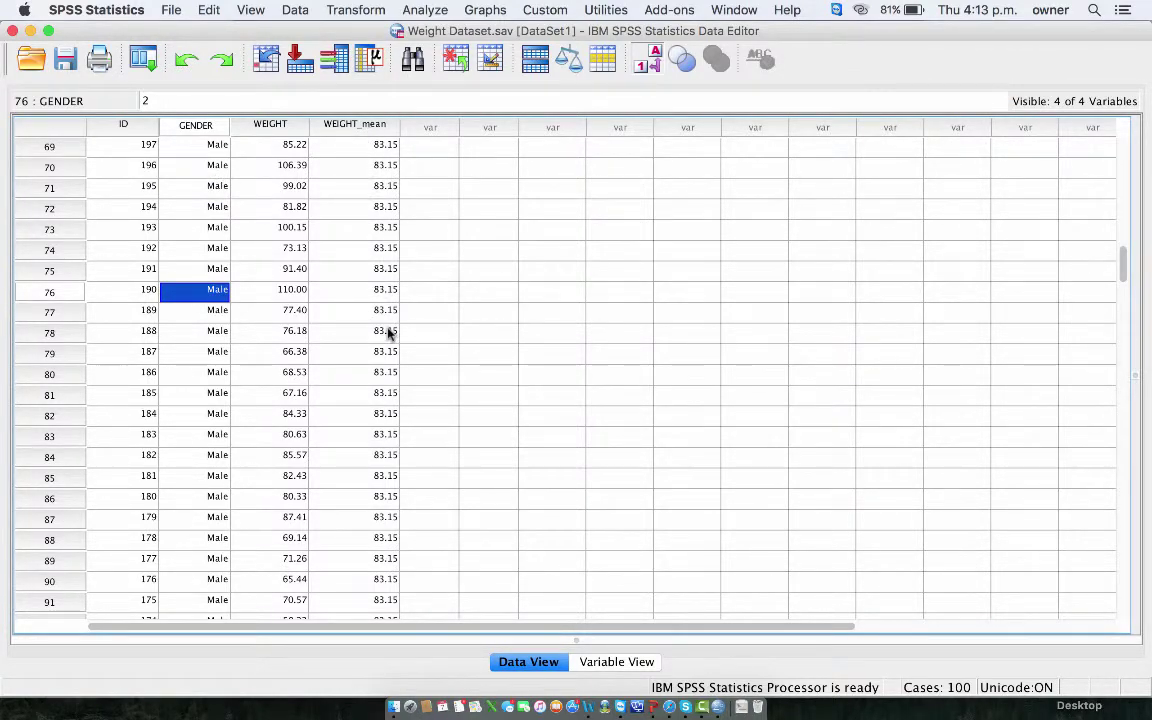
scroll(387, 330, "down", 10)
scroll(389, 333, "down", 10)
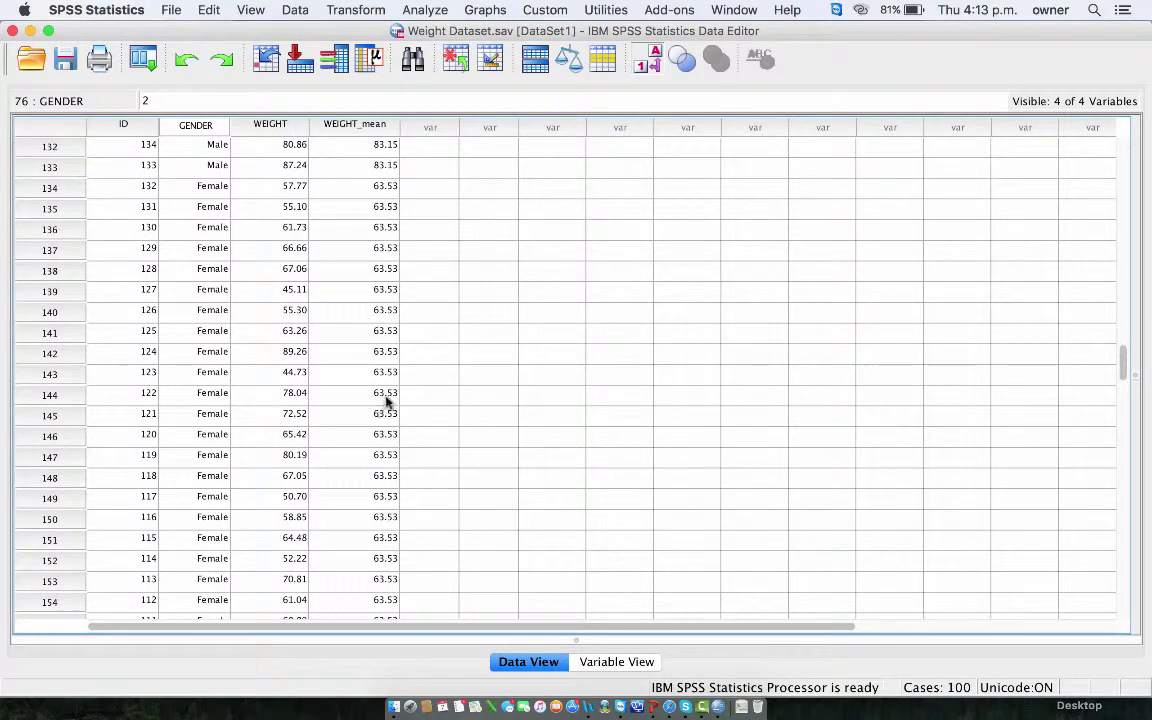
scroll(387, 395, "up", 8)
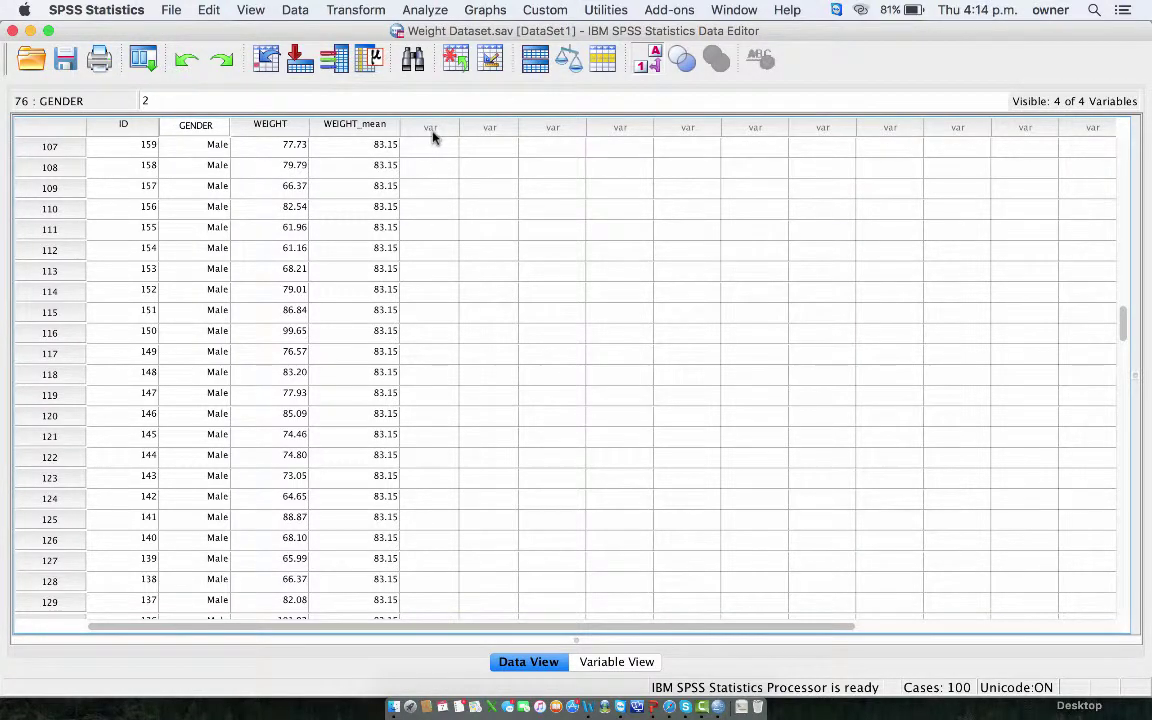
Compute a new Weight_Diff variable with the formula WEIGHT - WEIGHT_mean
left_click(352, 10)
left_click(383, 52)
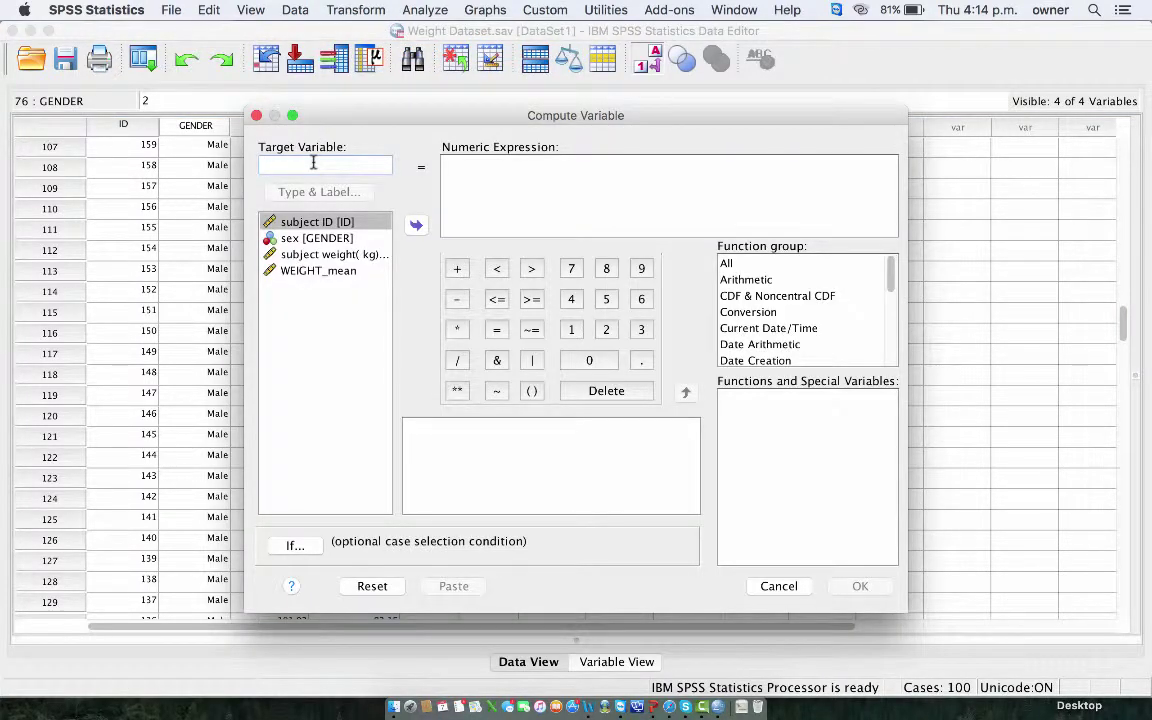
type("w")
key("BackSpace")
type("Weight_Diff")
left_click(314, 255)
left_click(416, 225)
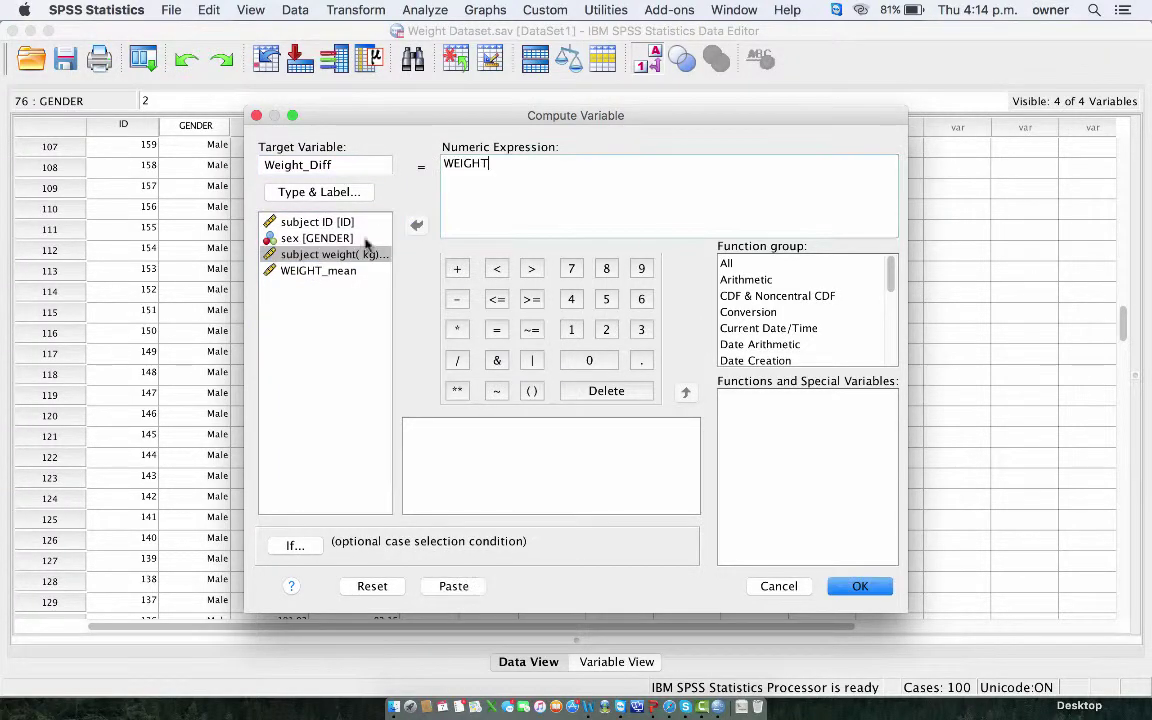
left_click(457, 299)
left_click(305, 270)
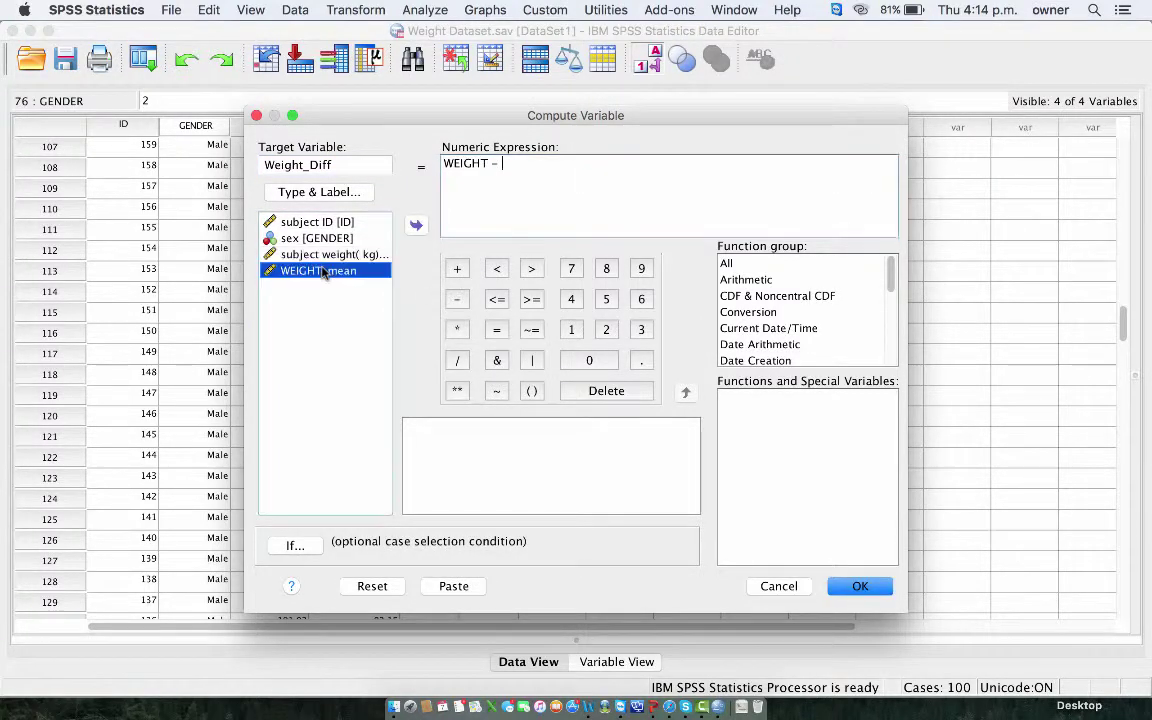
left_click(416, 225)
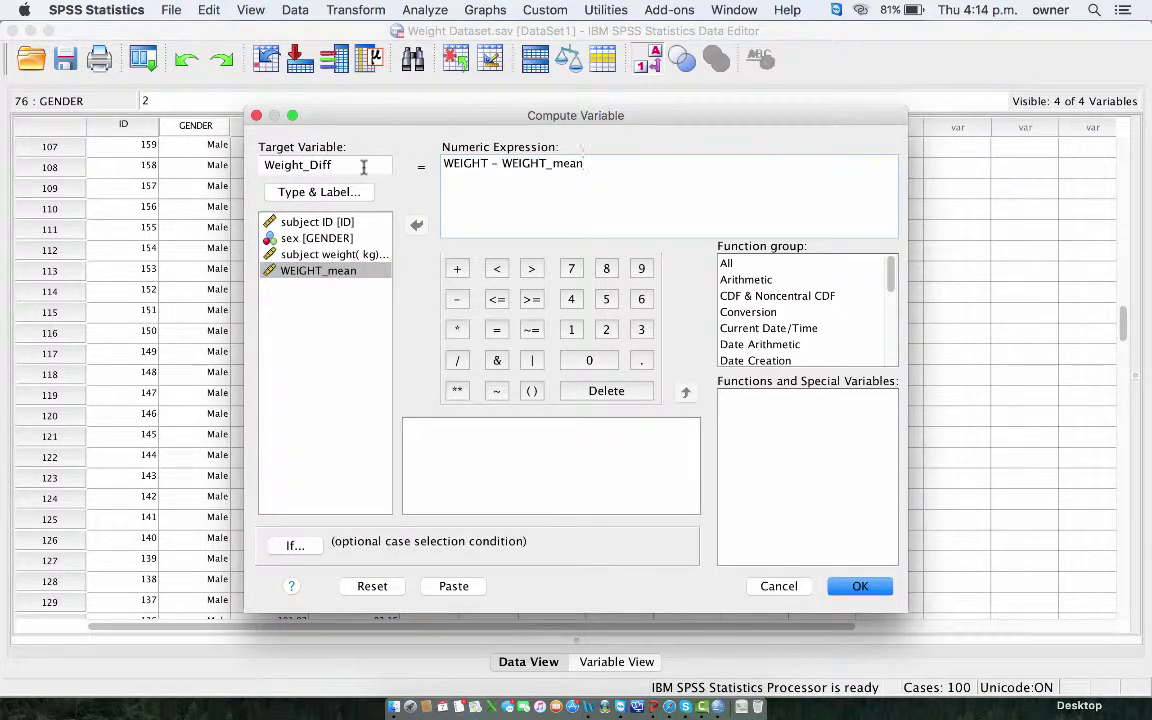
left_click(858, 586)
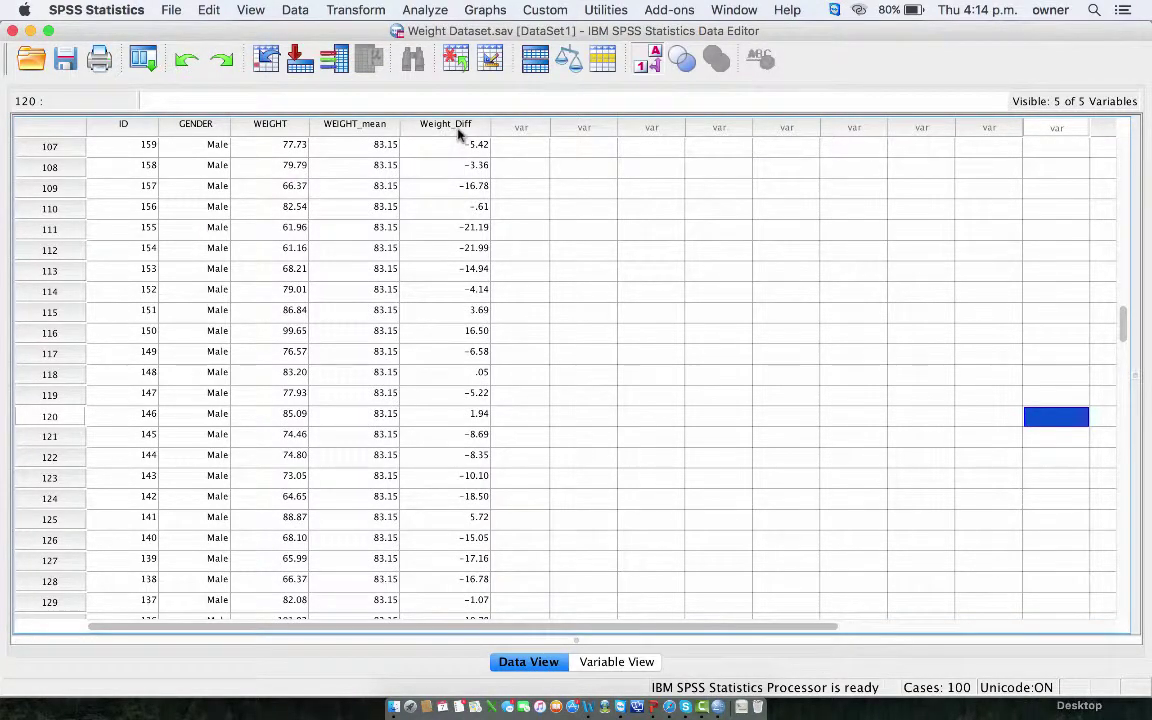
Reopen Compute Variable and replace the old Weight_Diff formula with Abs()
left_click(345, 10)
left_click(333, 47)
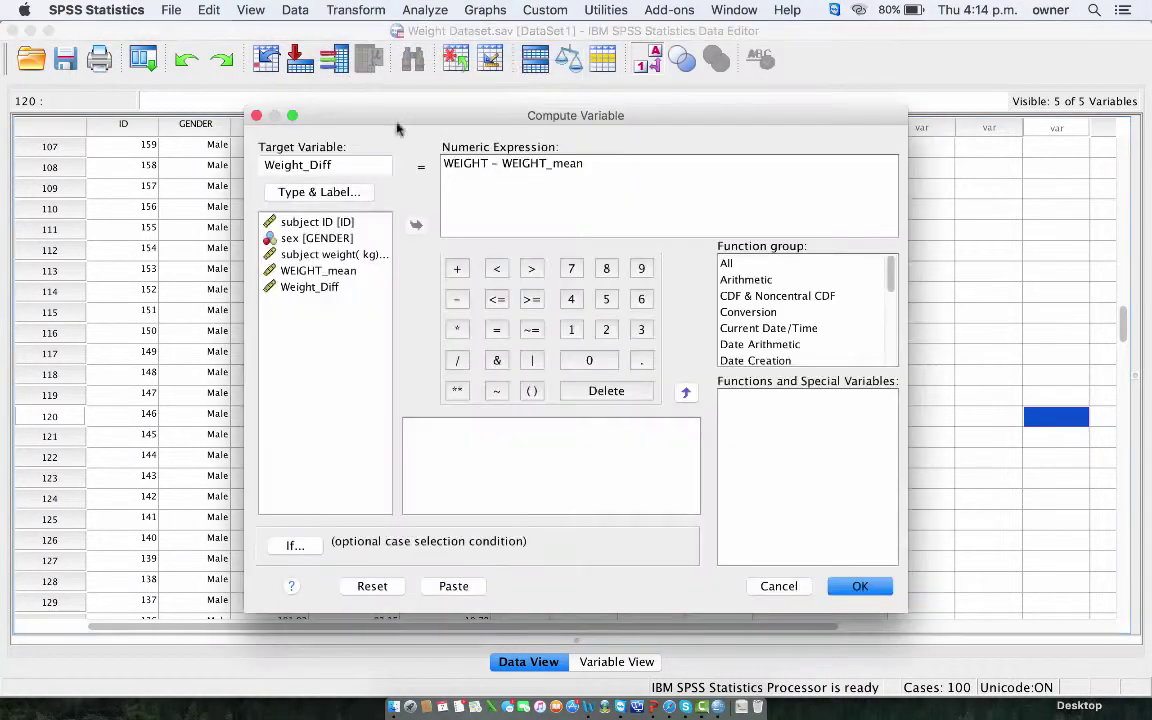
left_click(470, 170)
key("Right")
key("BackSpace")
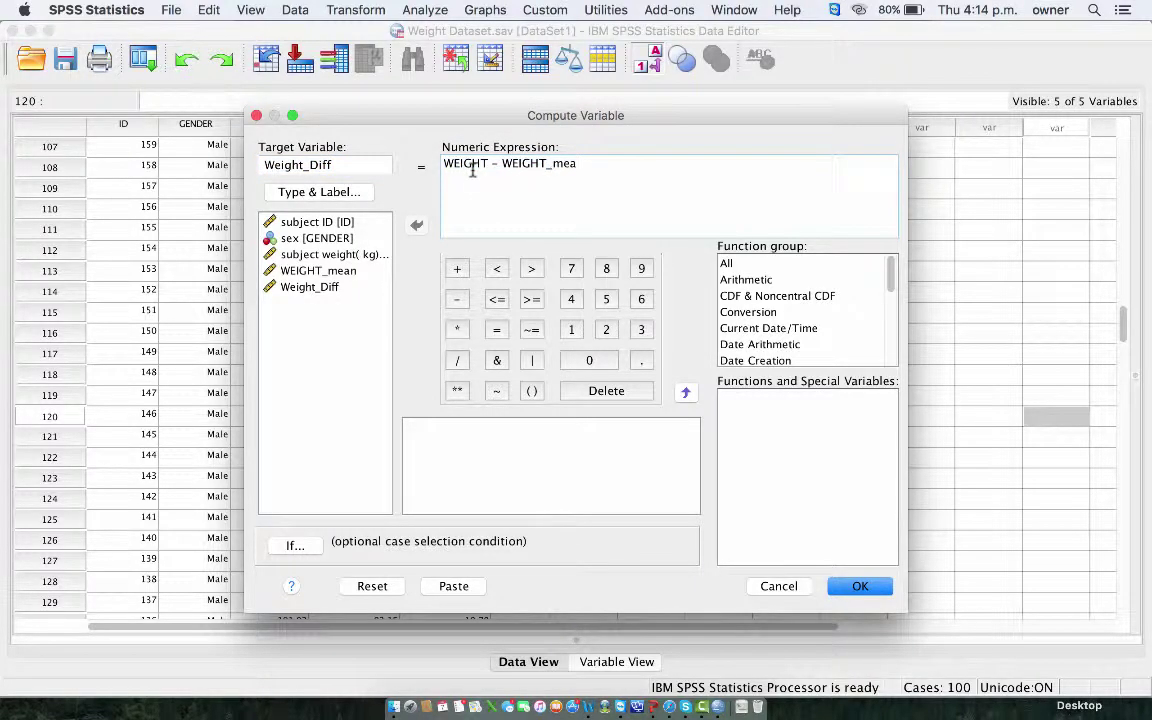
key("super+a")
key("BackSpace")
type("Abs()")
Build Abs(Weight_Diff) using the All function group and run the recomputation
left_click(727, 264)
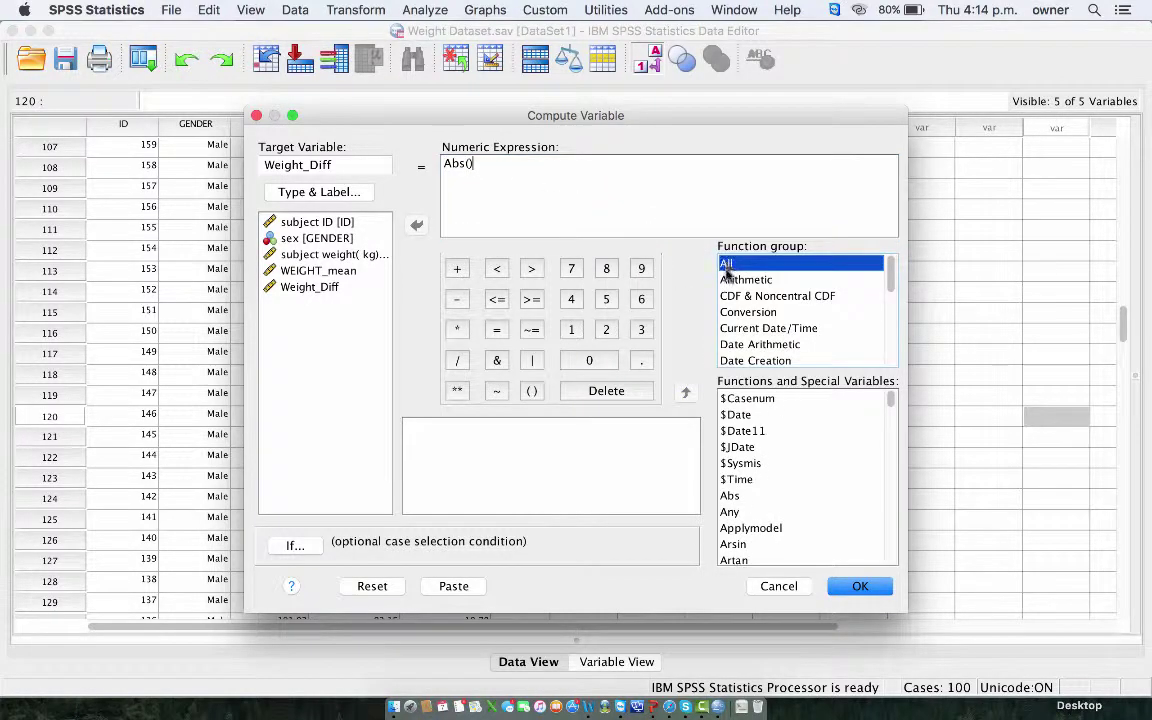
left_click(735, 495)
left_click(468, 160)
left_click(300, 287)
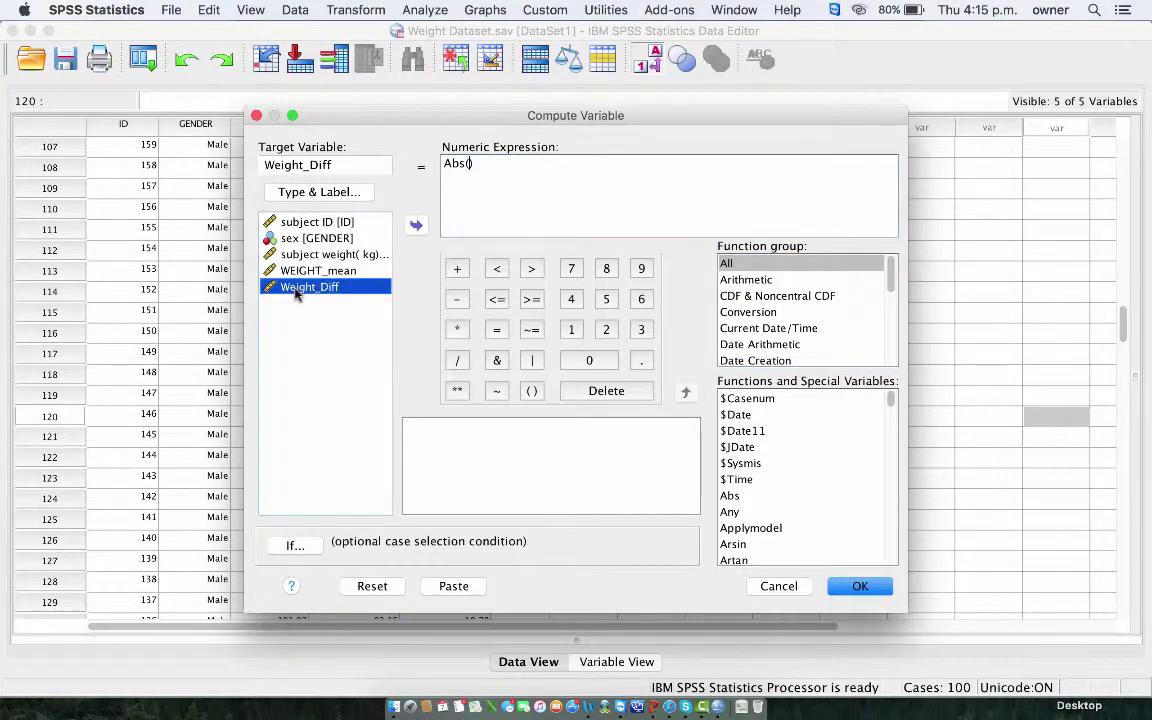
left_click(418, 224)
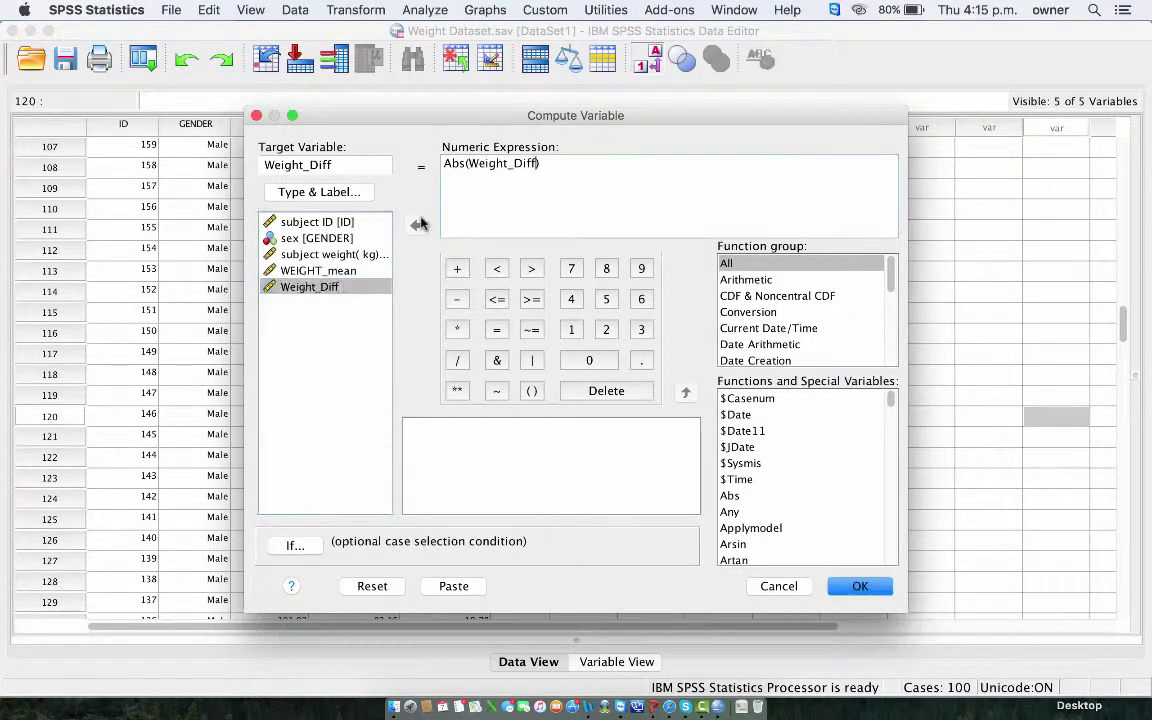
left_click(855, 586)
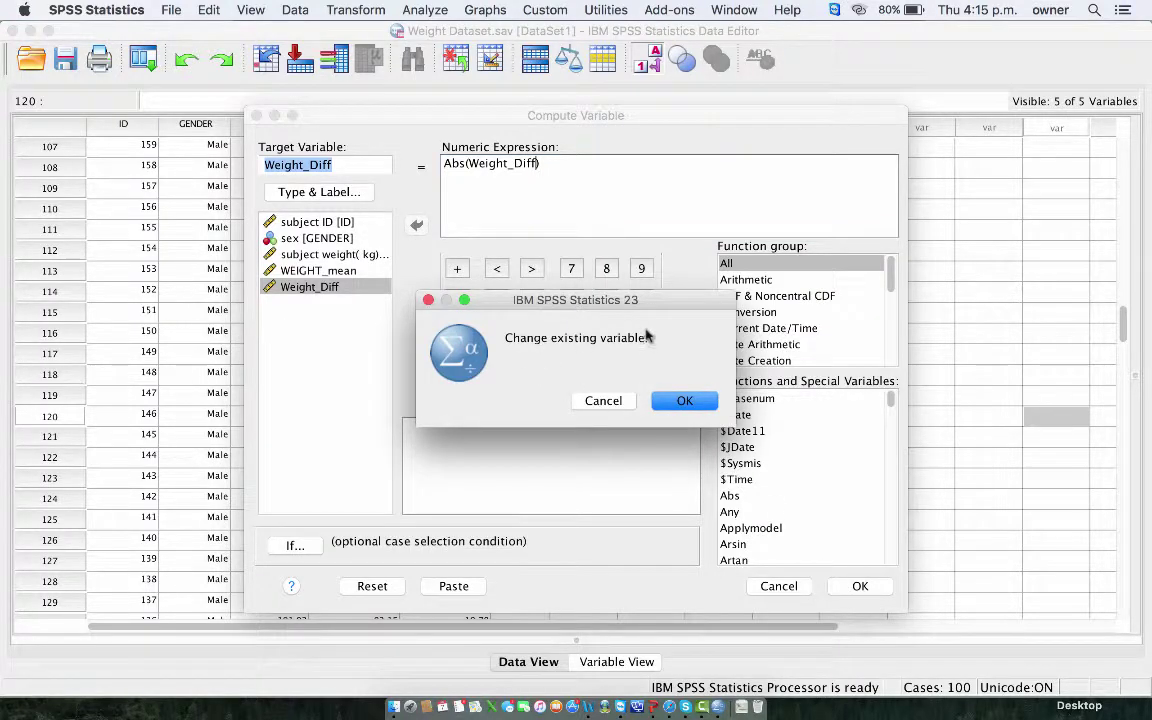
Confirm overwriting Weight_Diff with absolute values and scroll the data grid back to the top
left_click(682, 402)
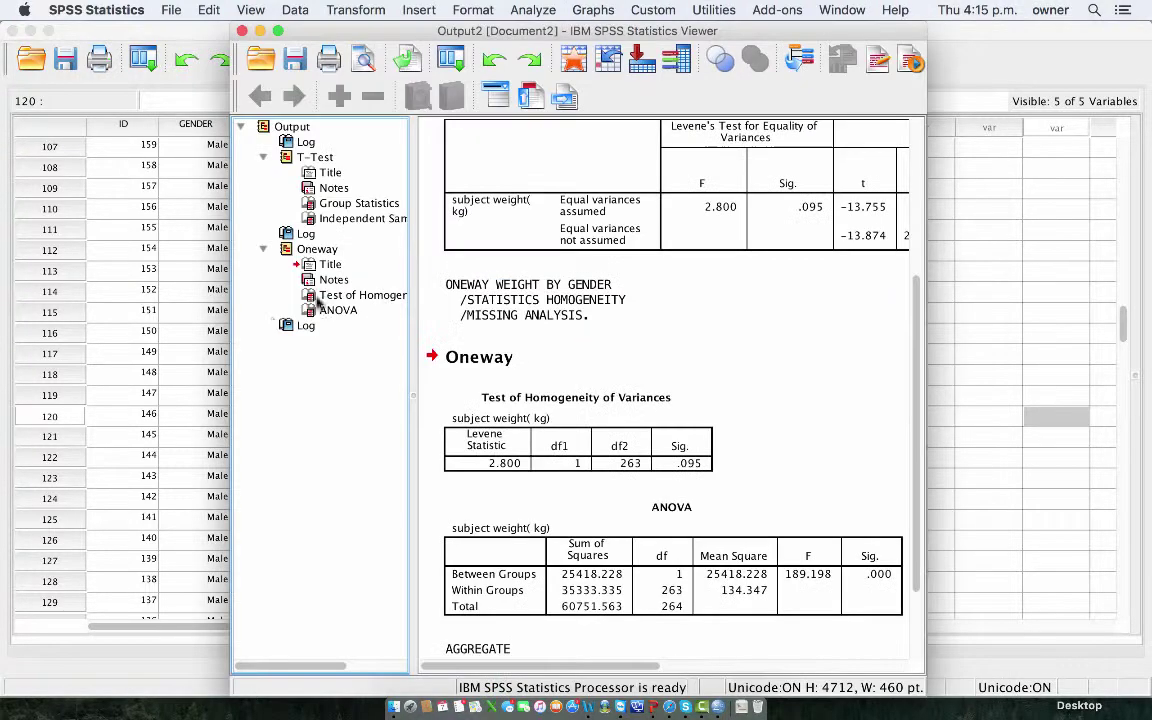
left_click(140, 289)
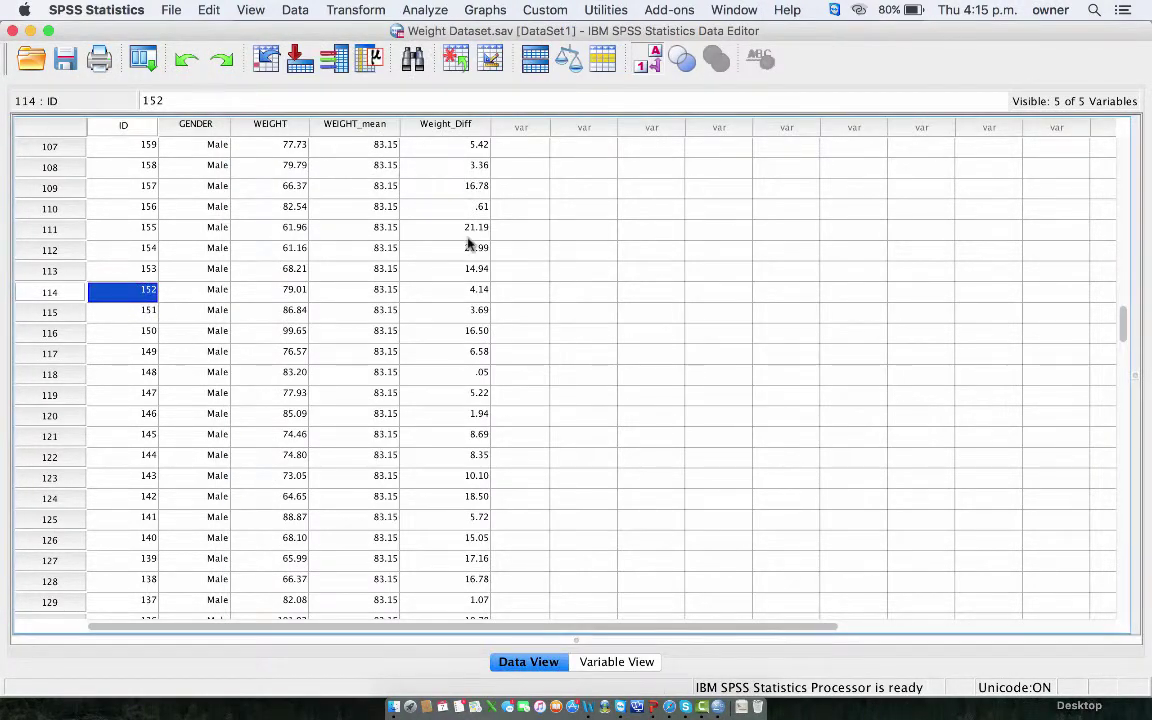
scroll(468, 244, "up", 20)
scroll(468, 244, "up", 15)
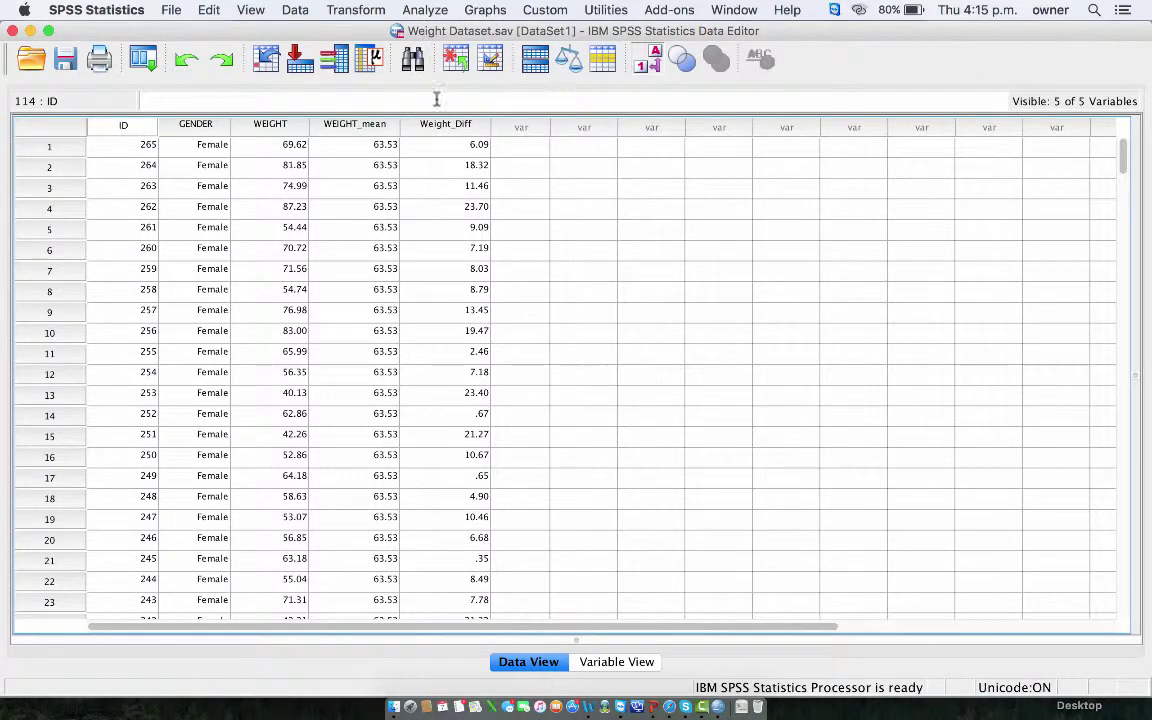
In One-Way ANOVA, replace WEIGHT with Weight_Diff as the dependent variable
left_click(426, 12)
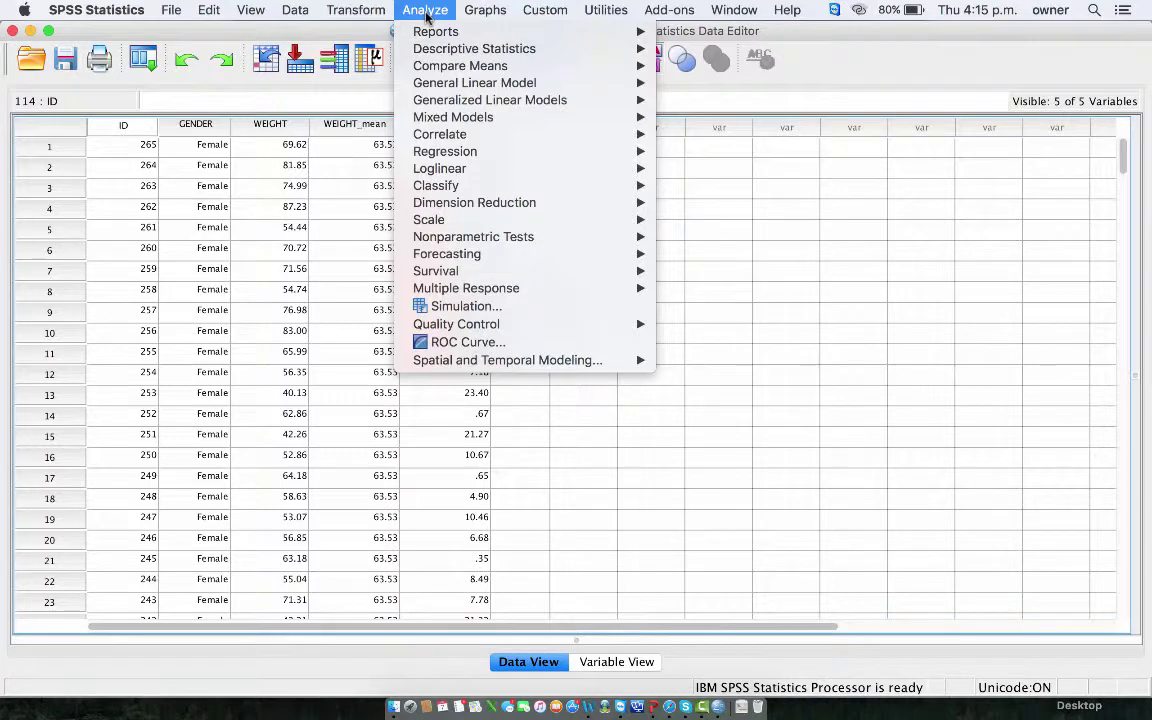
mouse_move(470, 65)
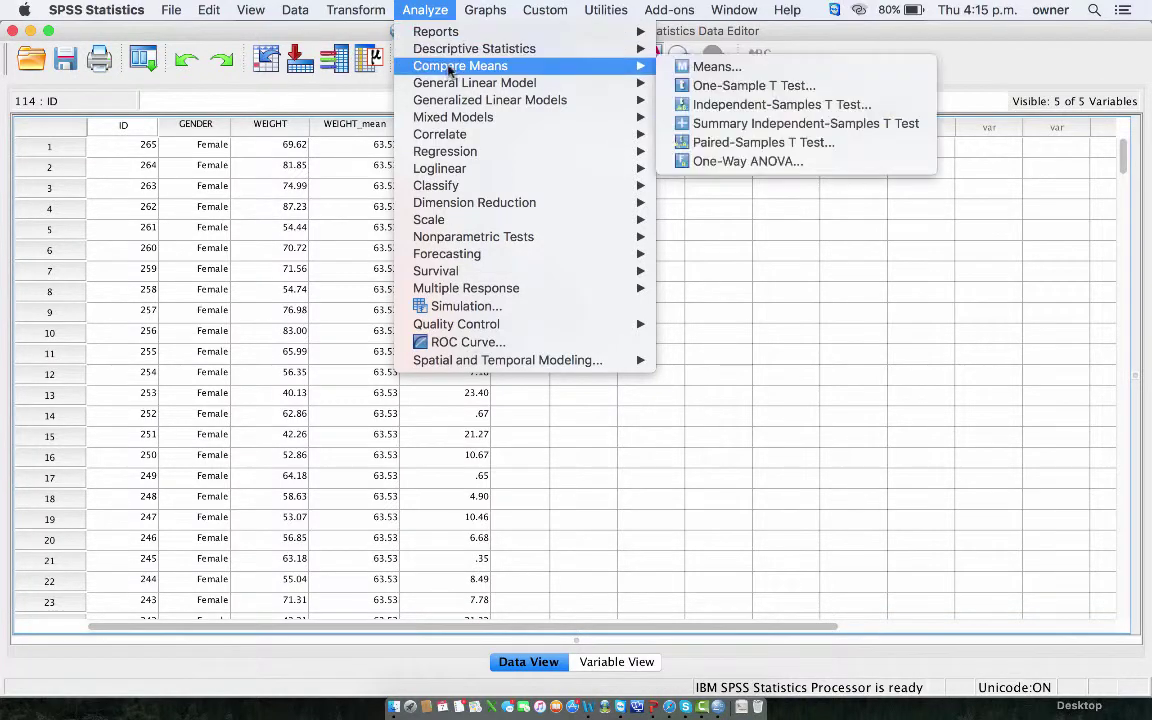
left_click(728, 160)
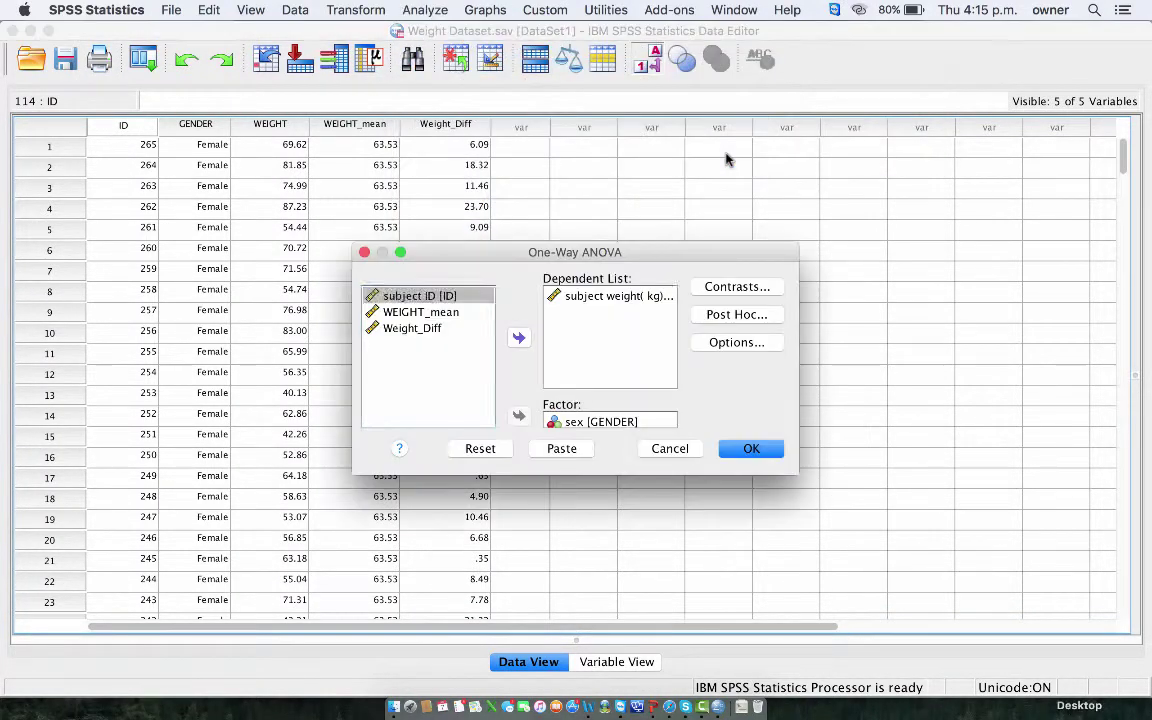
left_click(596, 298)
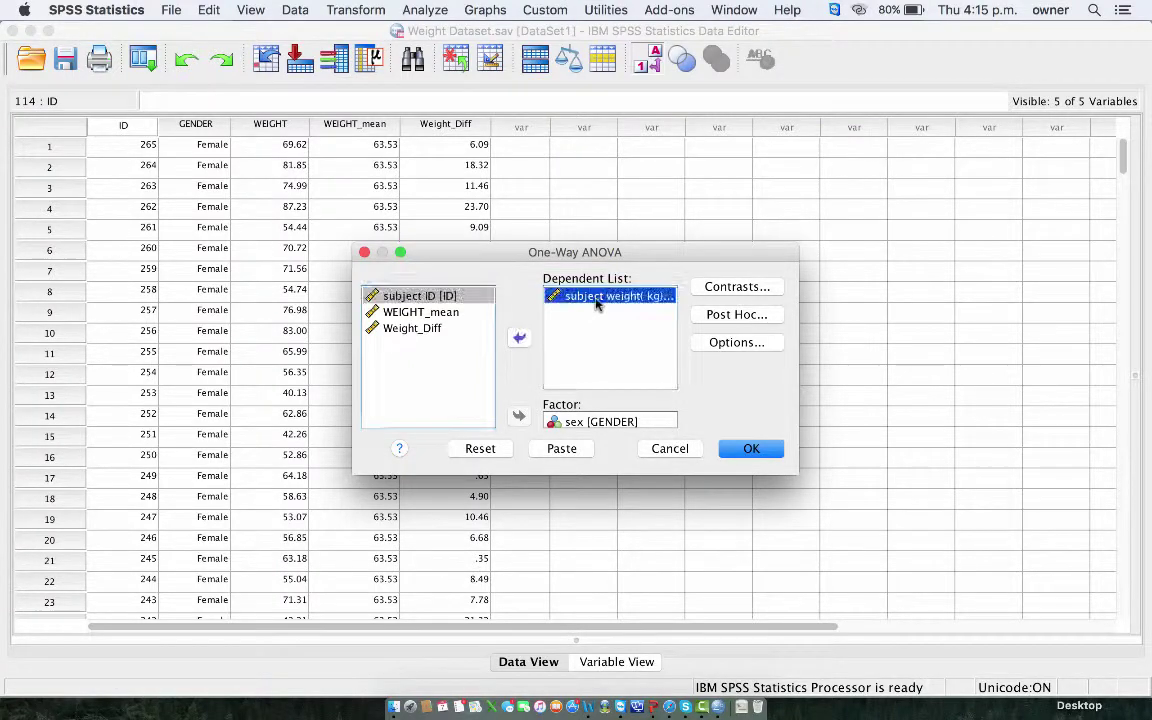
left_click(519, 340)
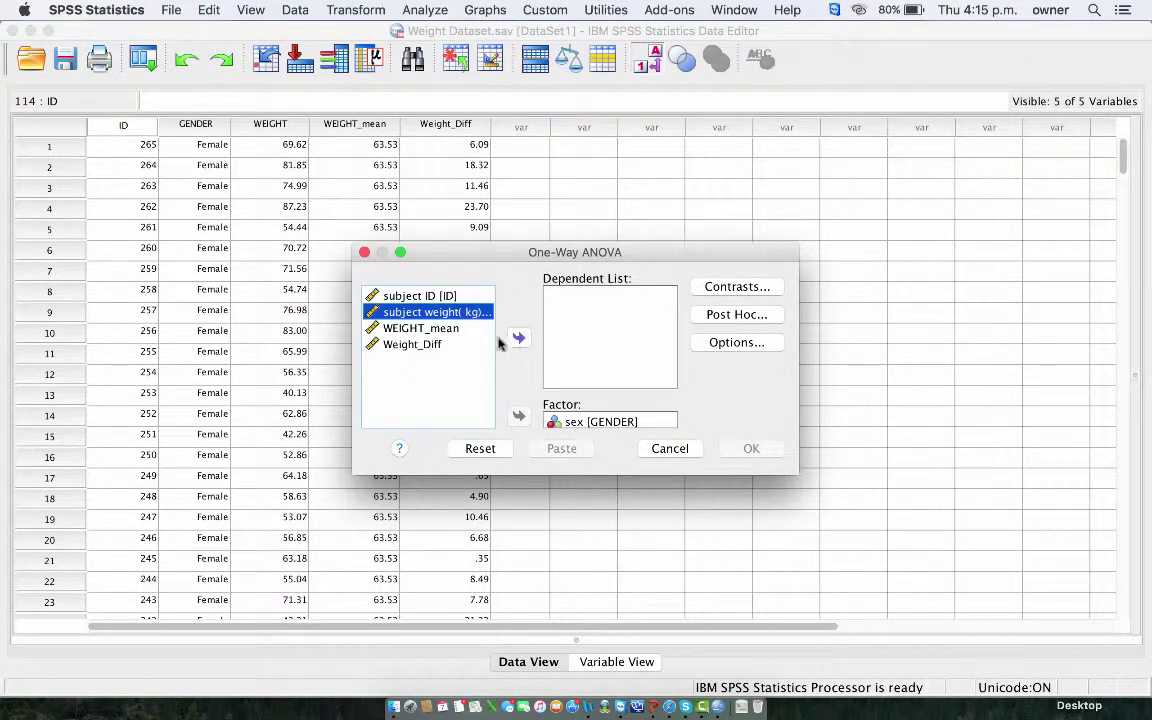
left_click(382, 343)
left_click(519, 338)
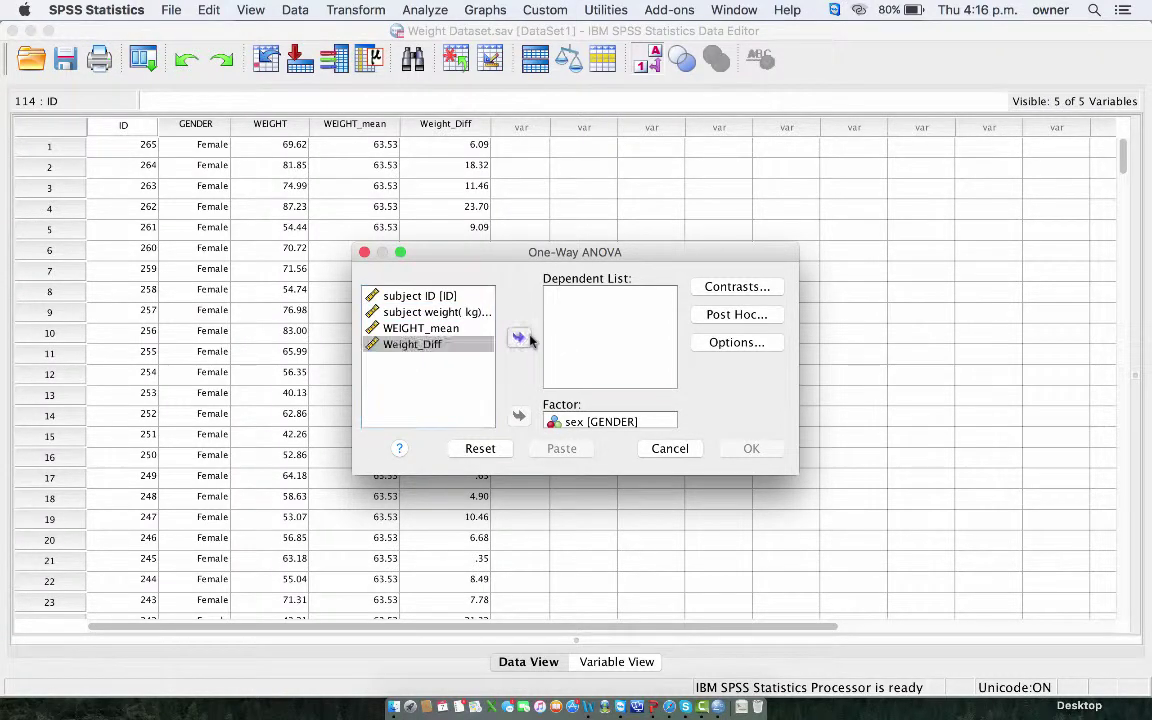
Turn off the homogeneity of variance test and run the ANOVA, giving F 2.800, Sig. .095
left_click(747, 348)
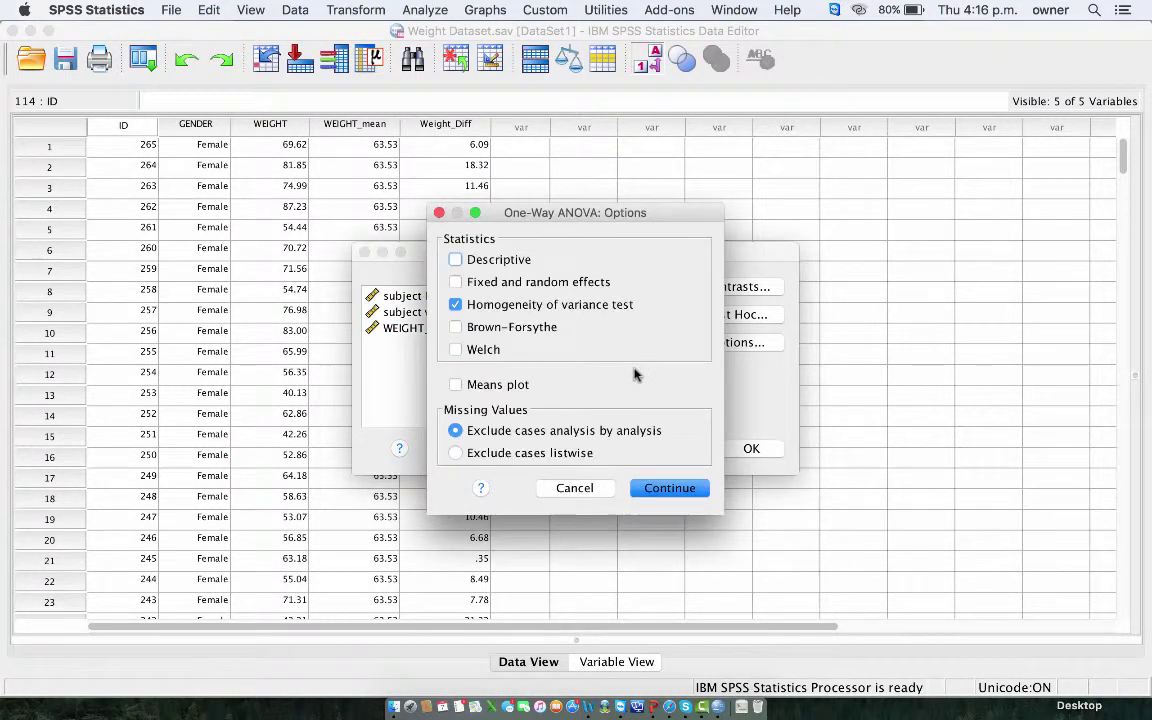
left_click(456, 305)
left_click(665, 488)
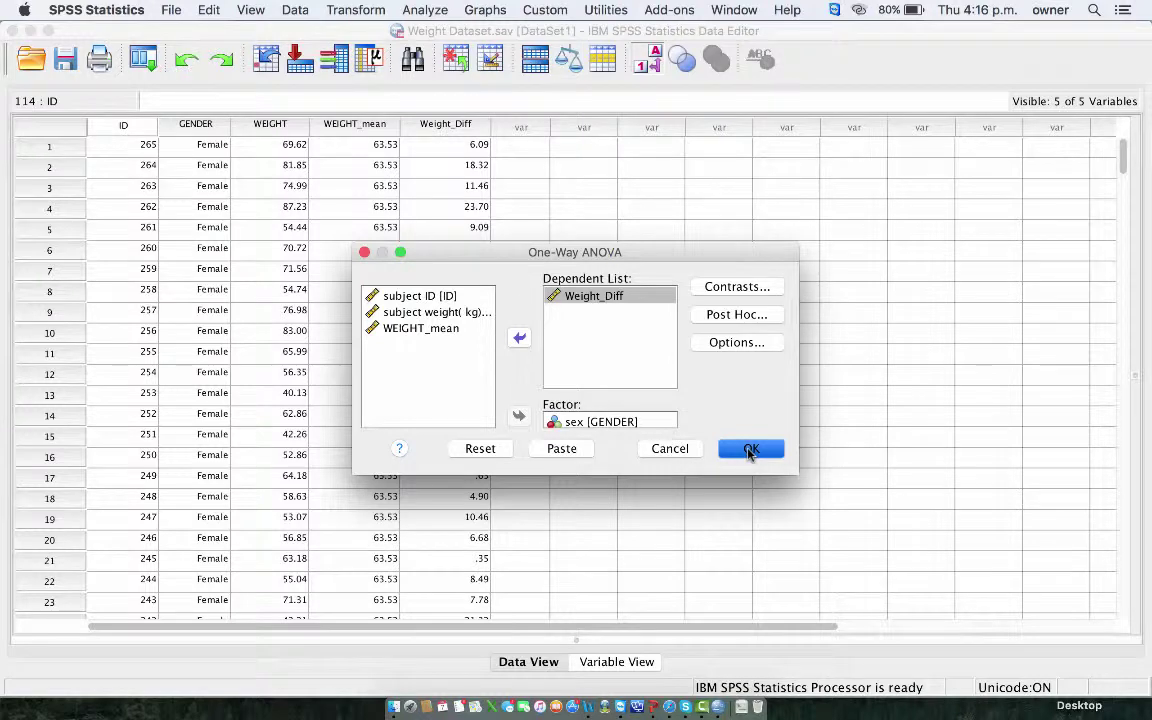
left_click(750, 450)
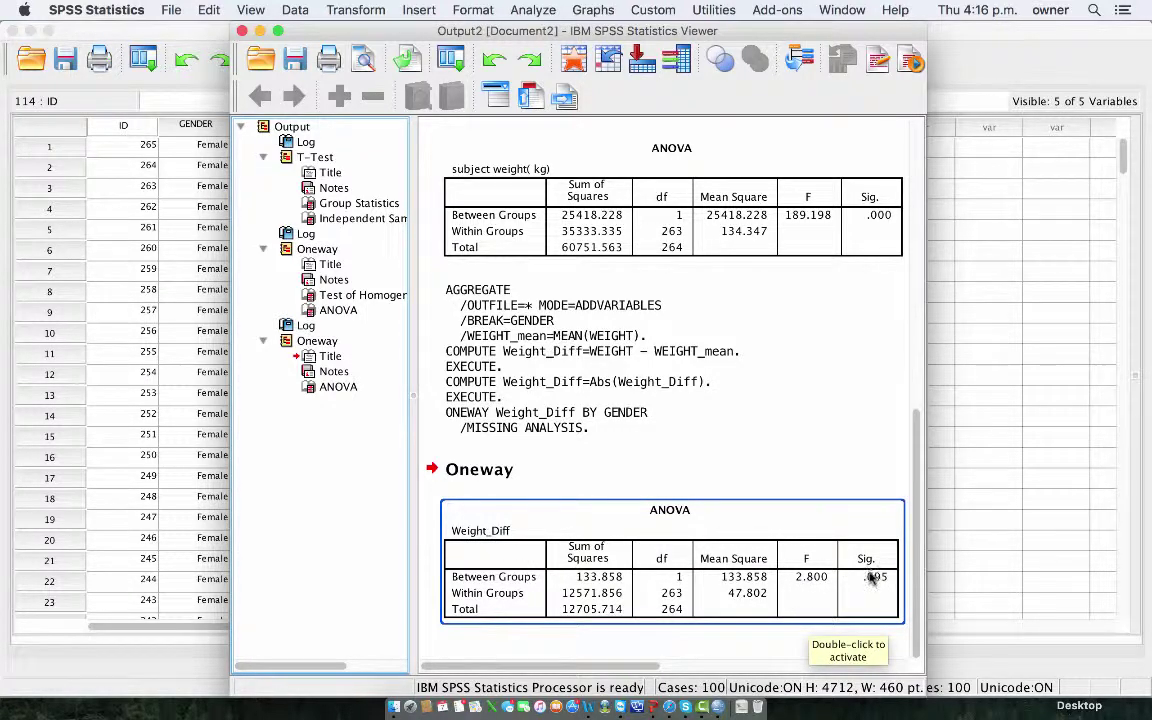
Compare the first ANOVA table with the Test of Homogeneity of Variances table
scroll(843, 572, "up", 8)
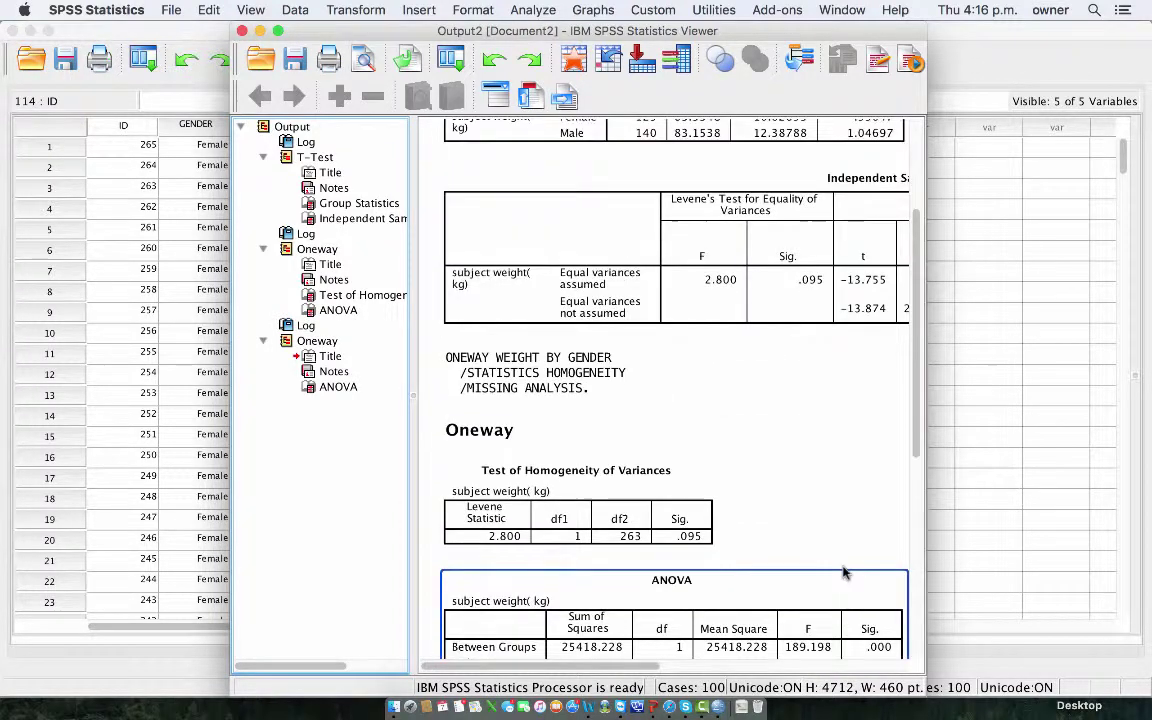
scroll(843, 570, "down", 2)
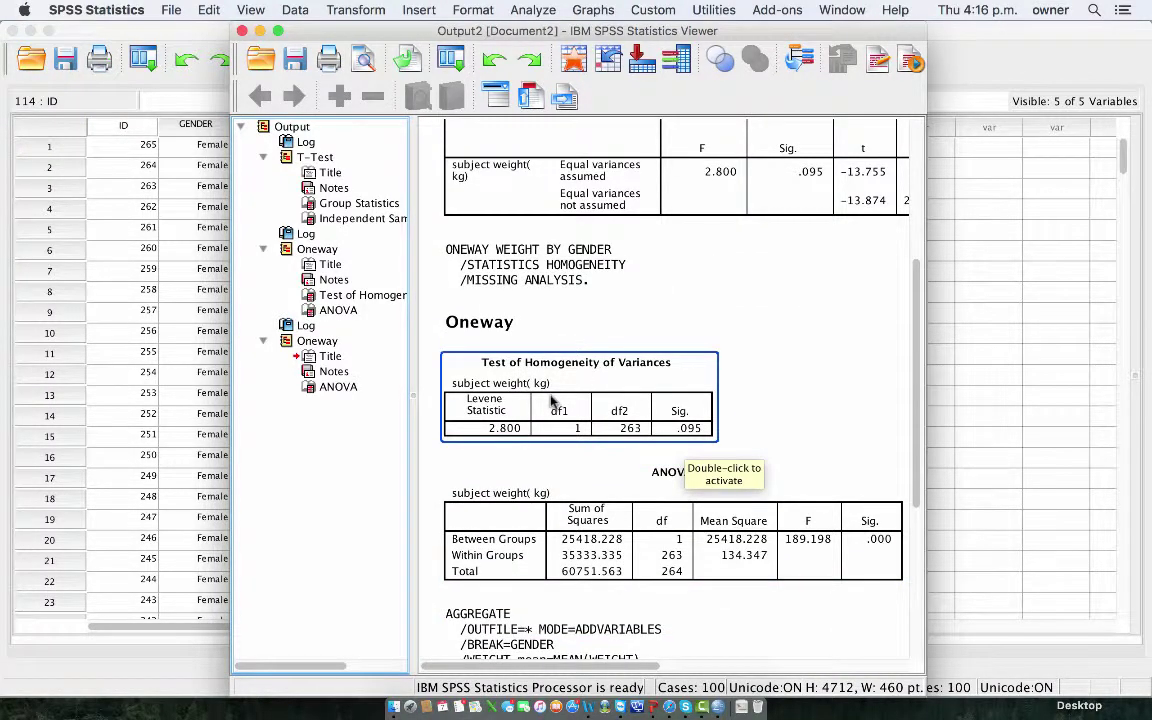
scroll(550, 400, "down", 5)
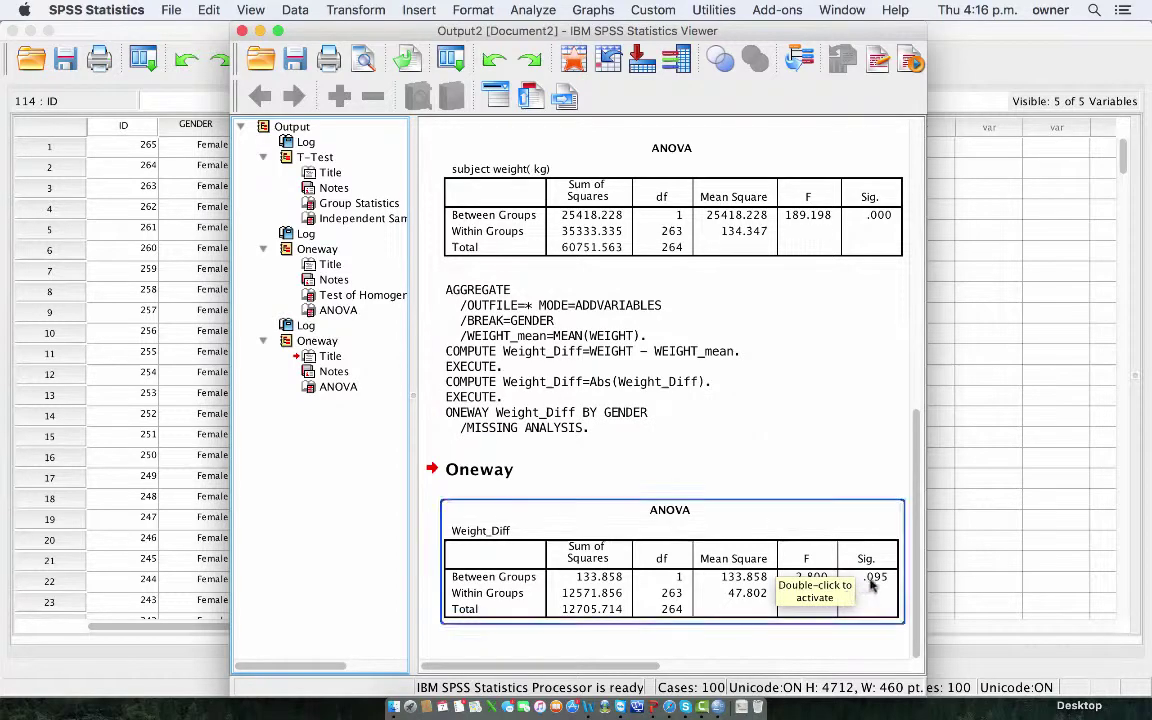
scroll(771, 491, "up", 5)
scroll(690, 210, "down", 2)
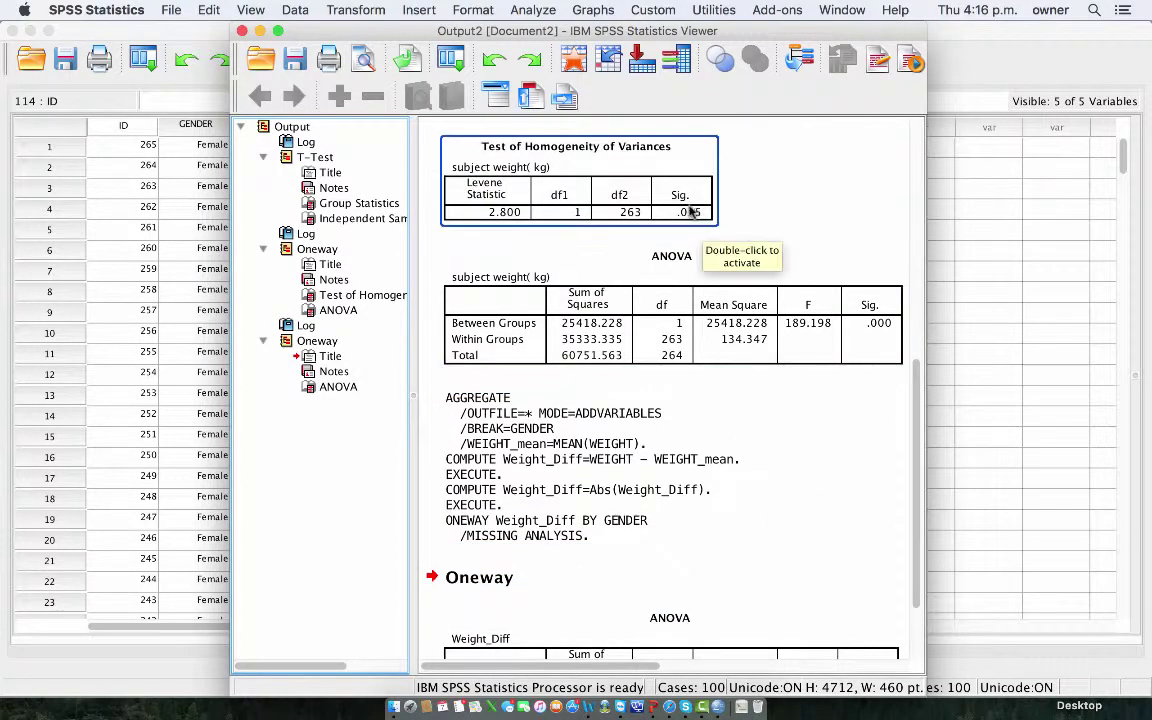
left_click(652, 282)
left_click(505, 221)
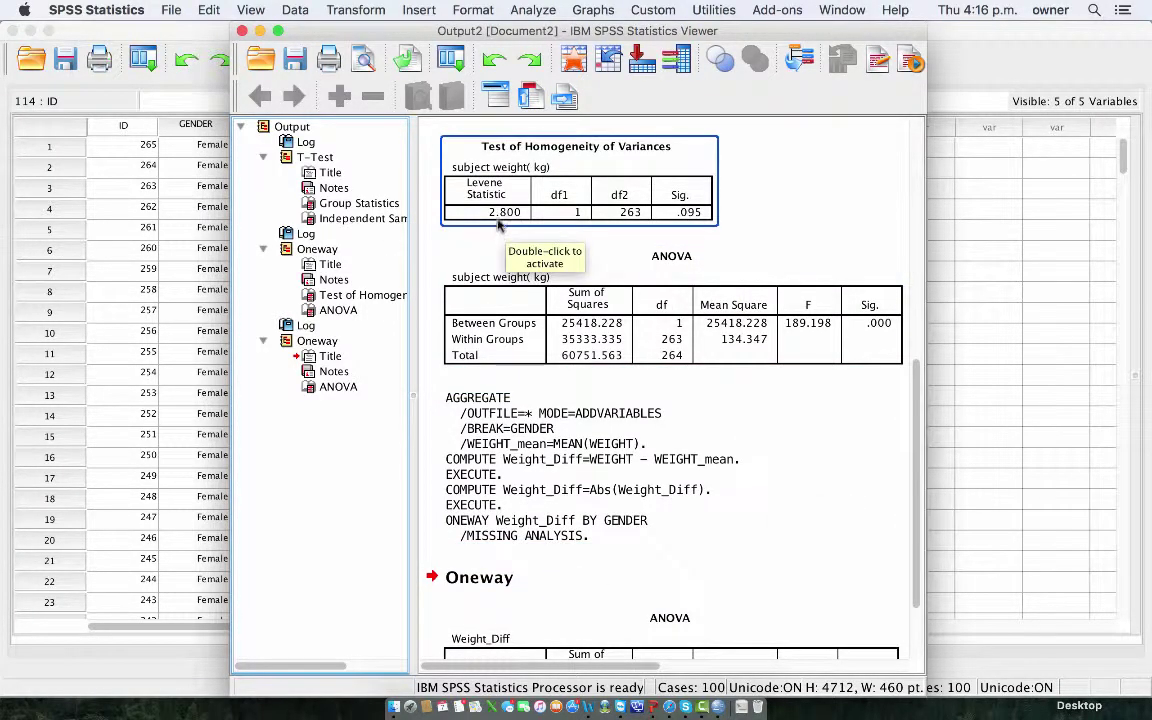
Check the Weight_Diff ANOVA F of 2.800 against the weight ANOVA, then return to the data sheet
scroll(600, 350, "down", 3)
scroll(769, 489, "right", 2)
left_click(780, 556)
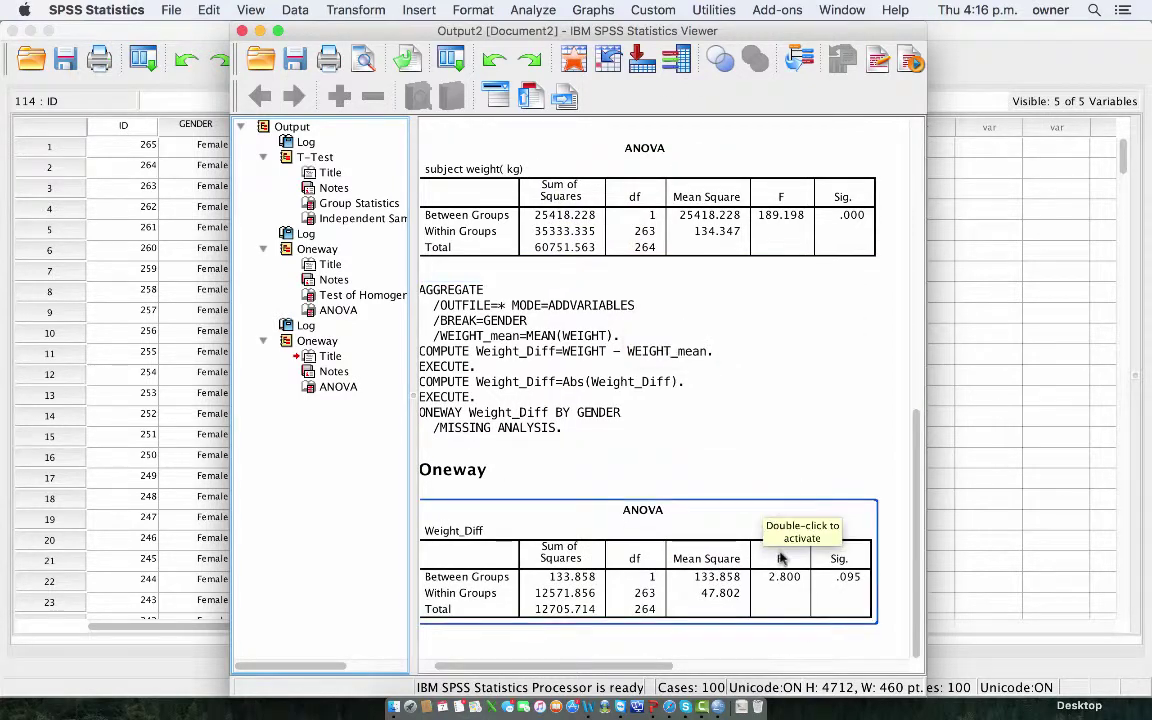
scroll(706, 560, "left", 2)
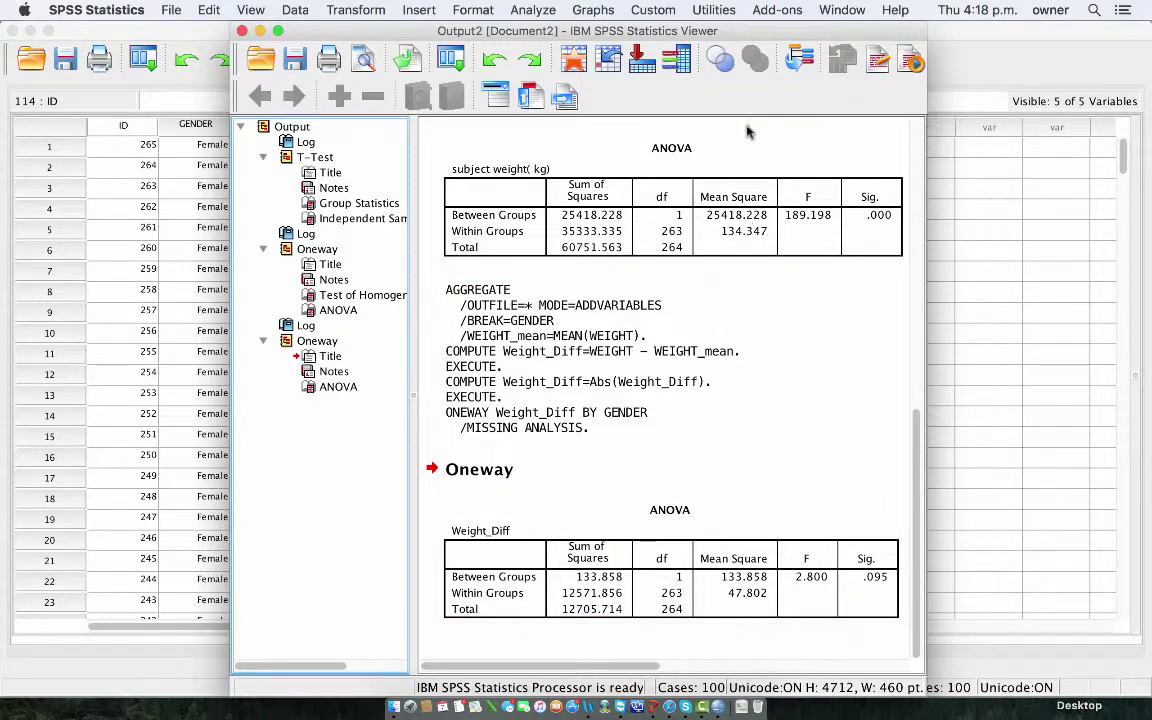
left_click(738, 200)
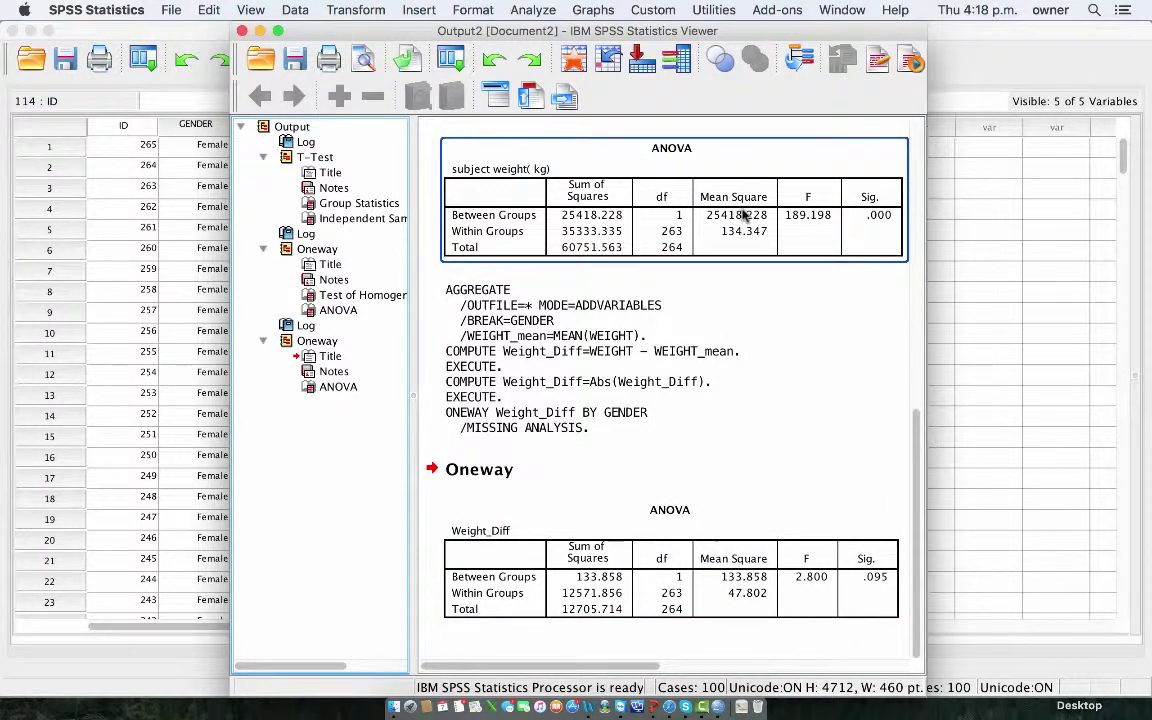
left_click(990, 291)
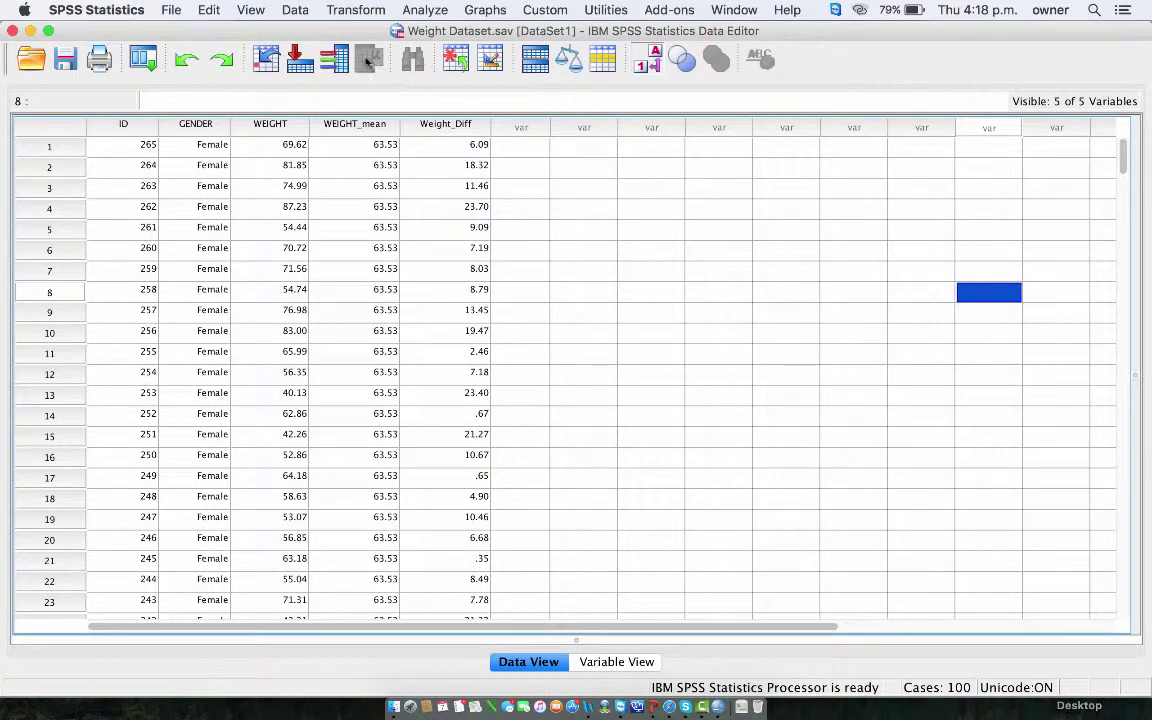
Rank the WEIGHT values with Rank Cases into a new RWEIGHT column
left_click(340, 11)
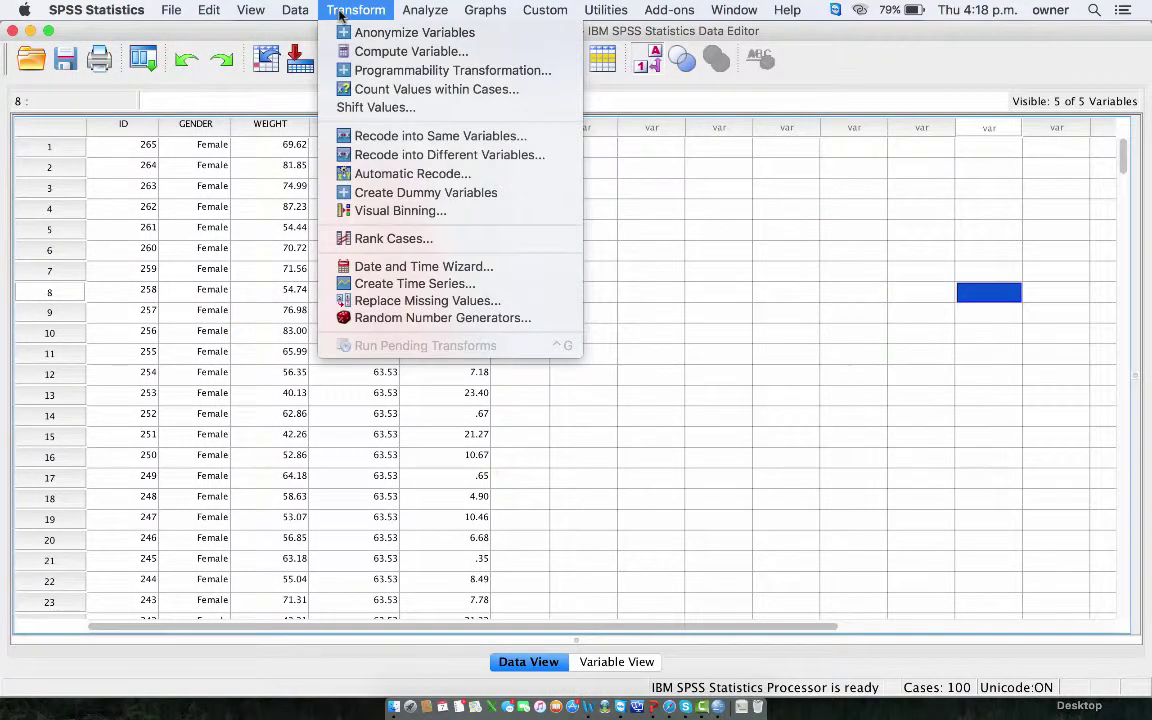
left_click(381, 240)
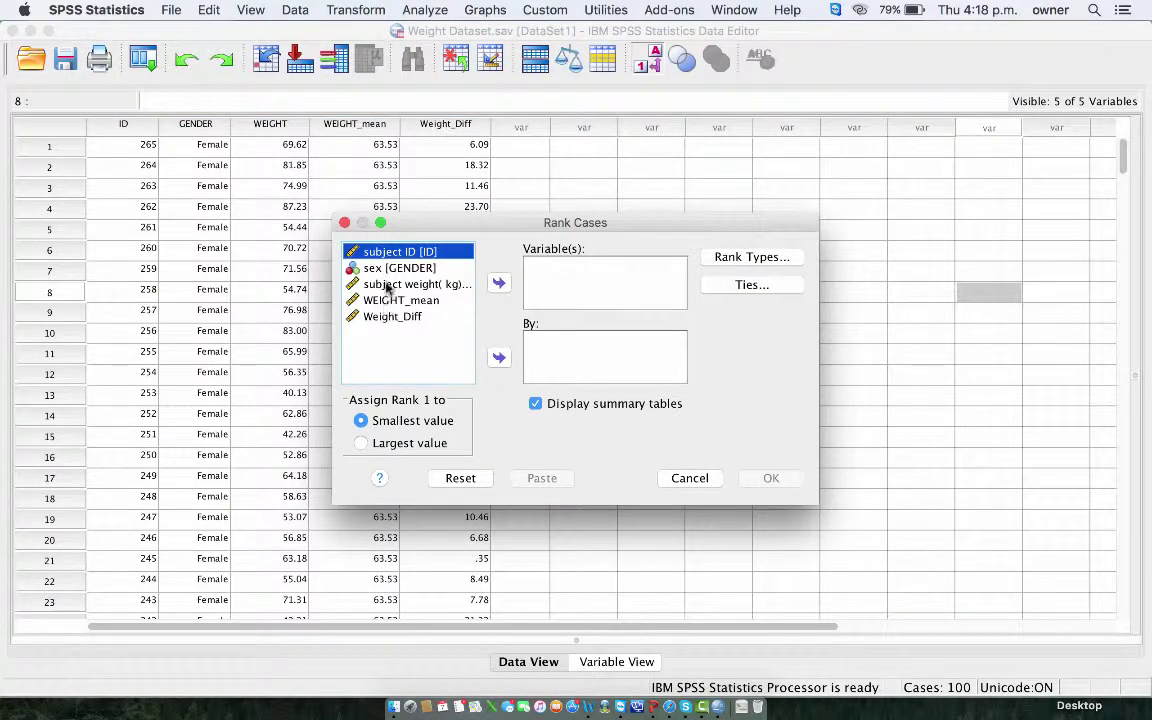
left_click(400, 284)
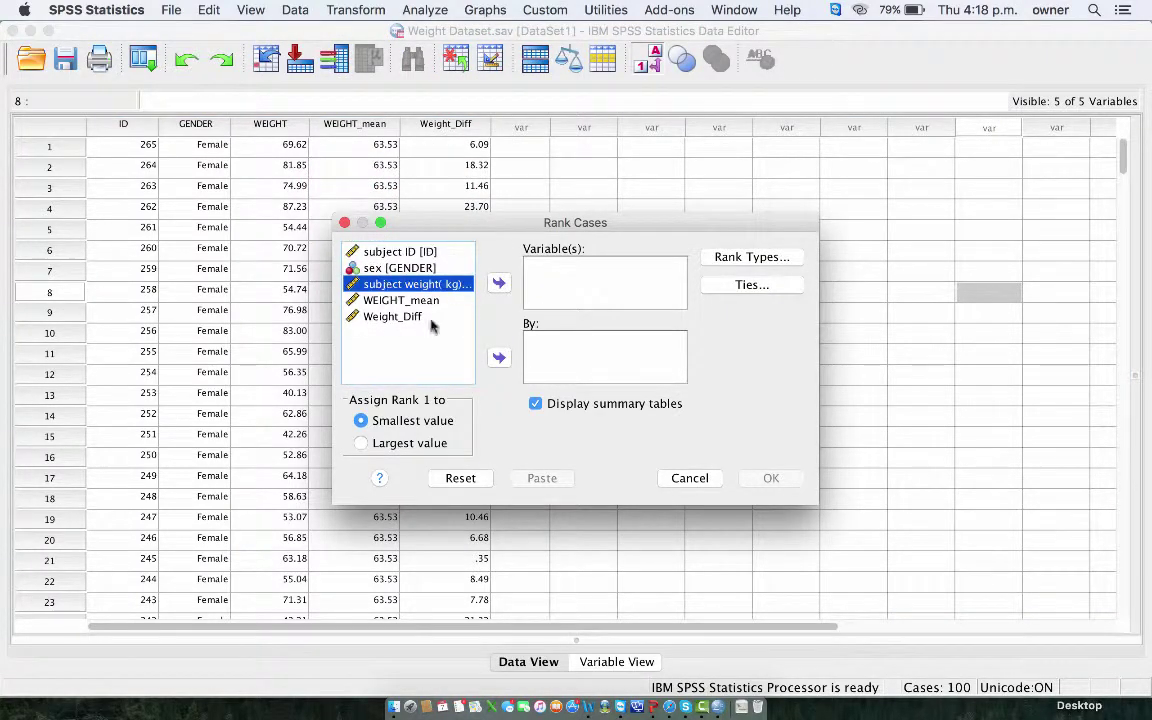
left_click(498, 283)
left_click(769, 479)
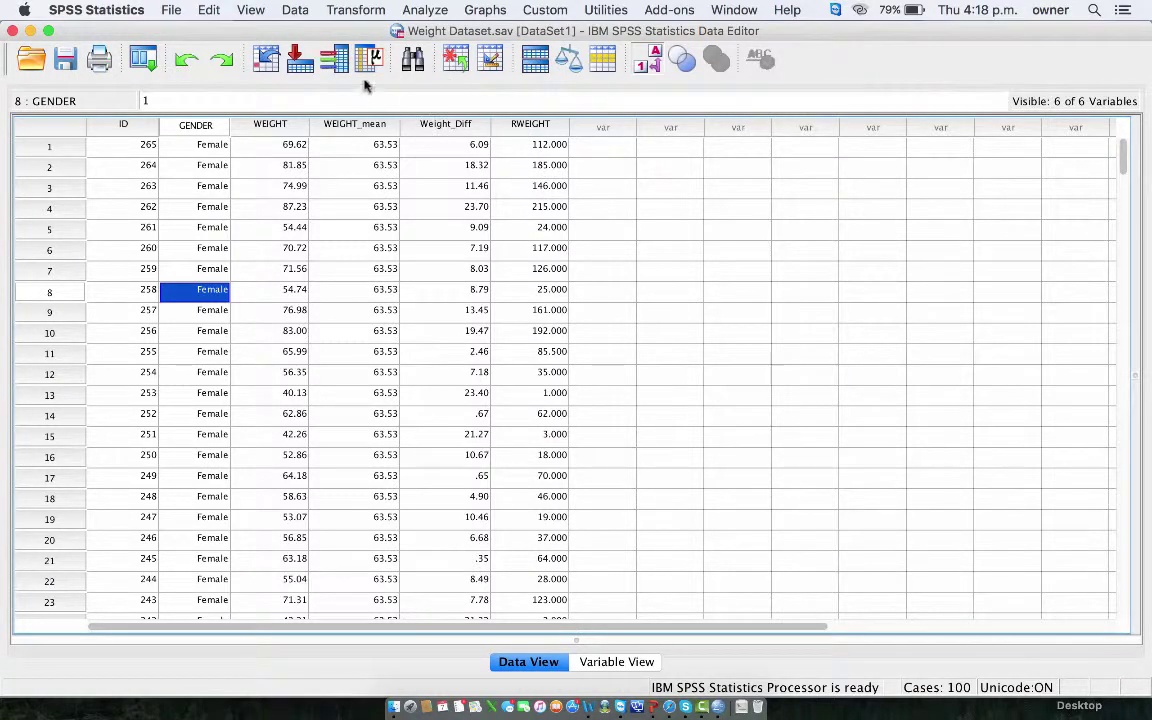
Re-aggregate by GENDER, swapping the WEIGHT_mean summary for the mean of RWEIGHT (RWEIGHT_mean)
left_click(295, 10)
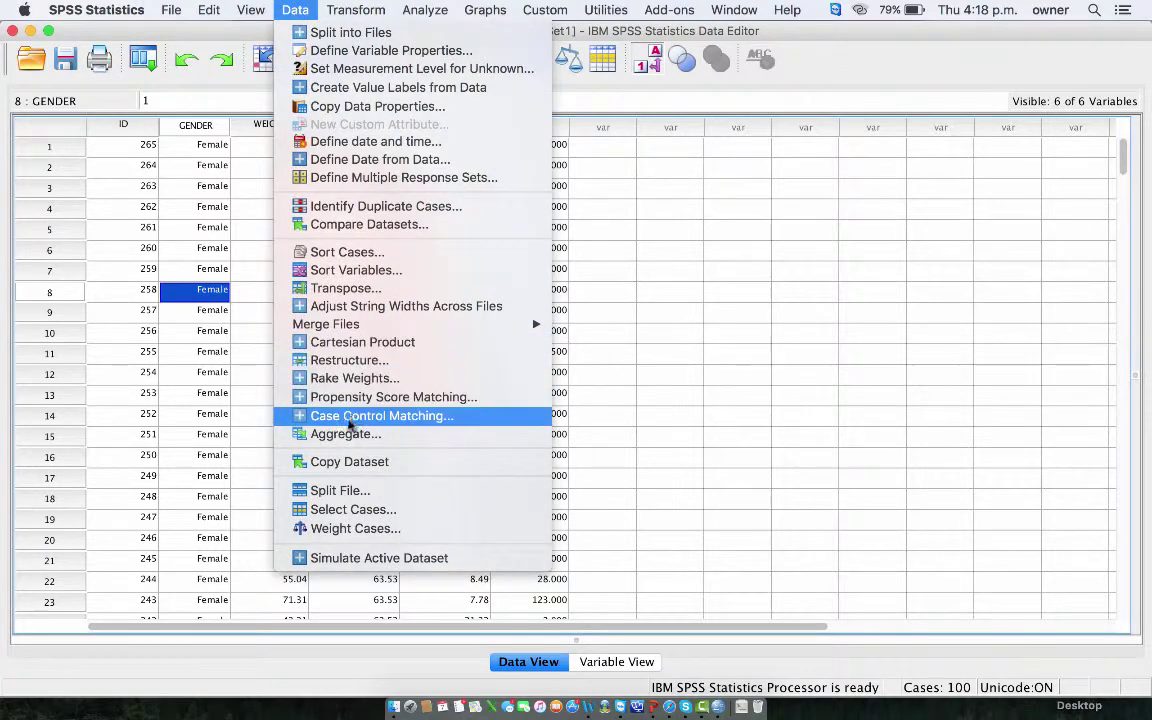
left_click(346, 434)
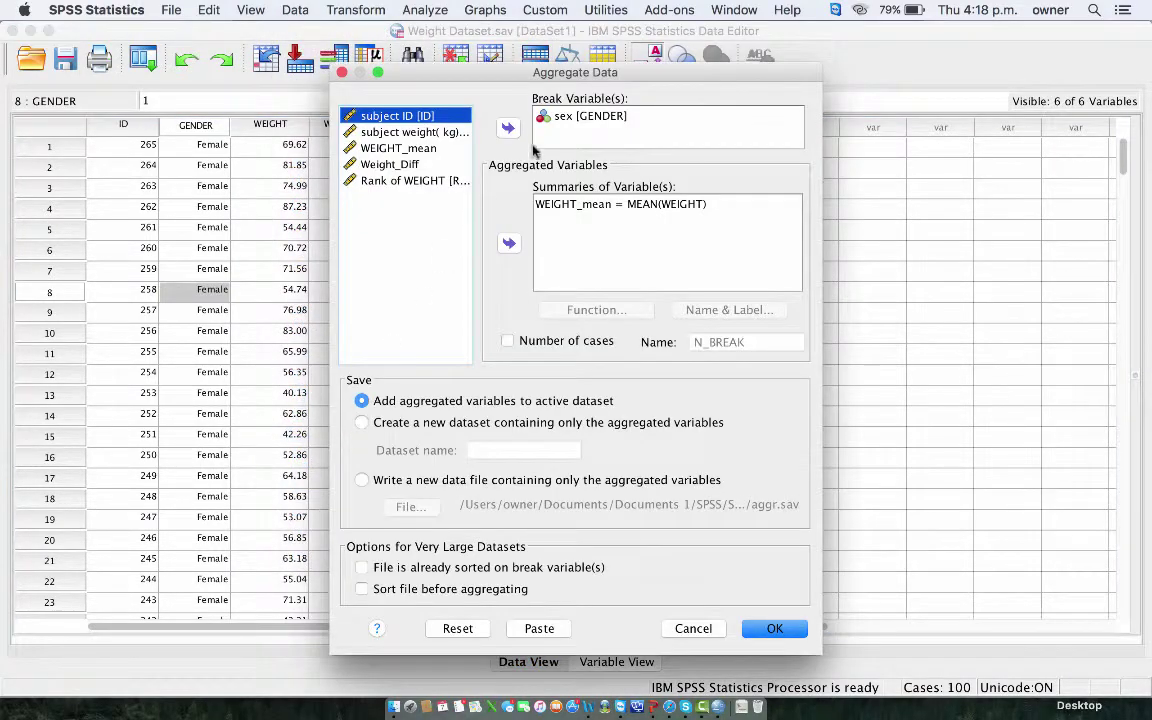
left_click(545, 204)
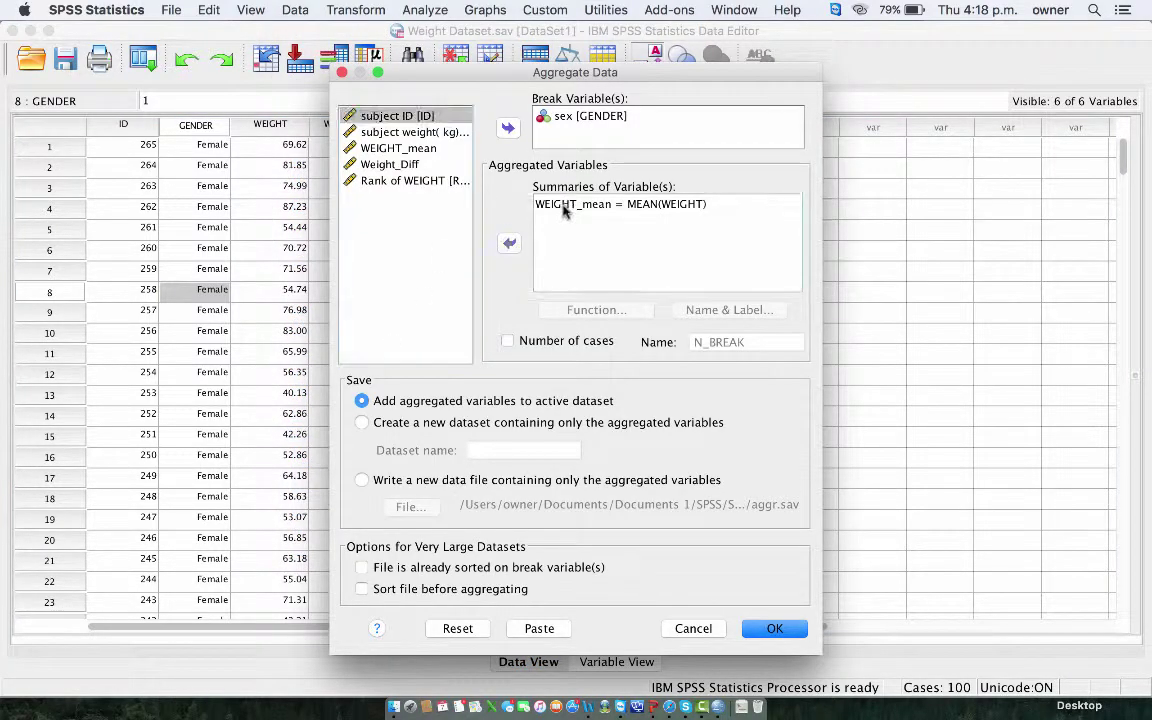
left_click(508, 245)
left_click(410, 182)
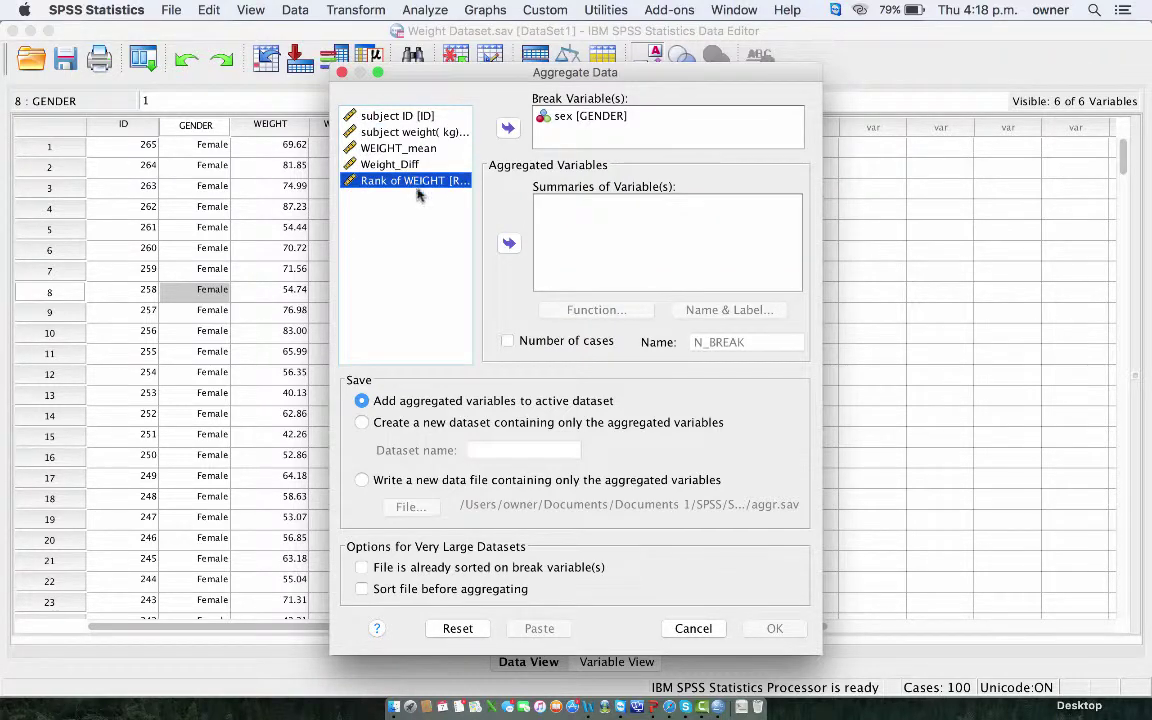
left_click(508, 243)
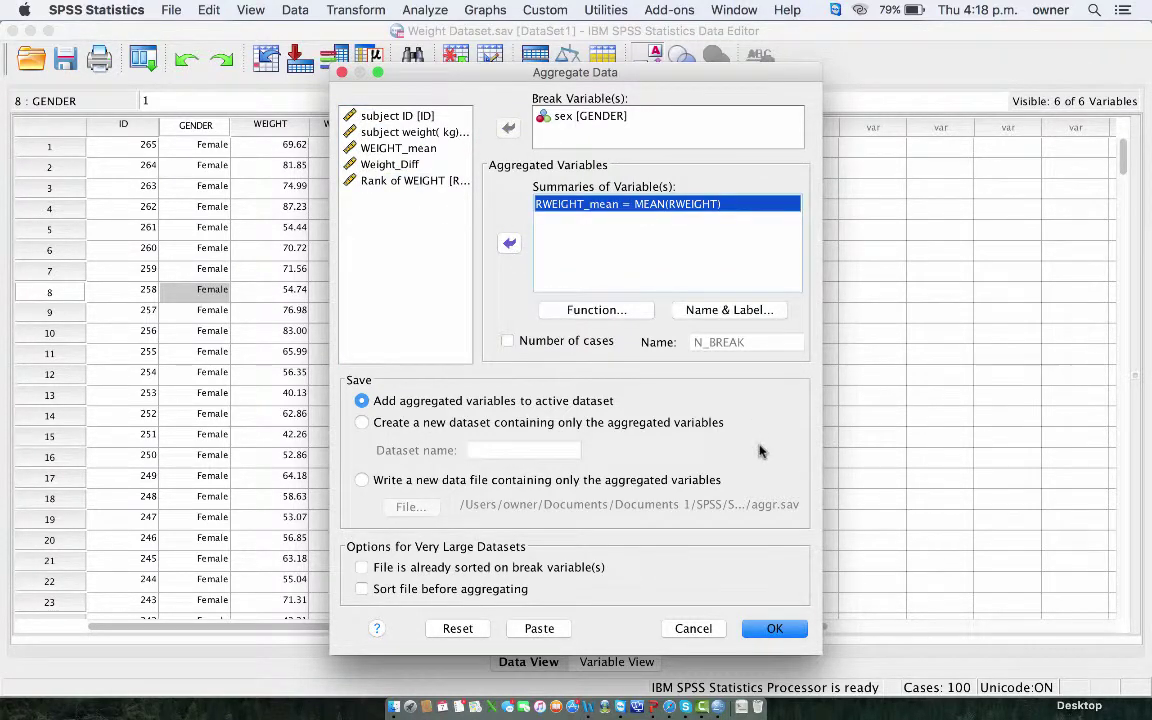
left_click(772, 629)
left_click(985, 353)
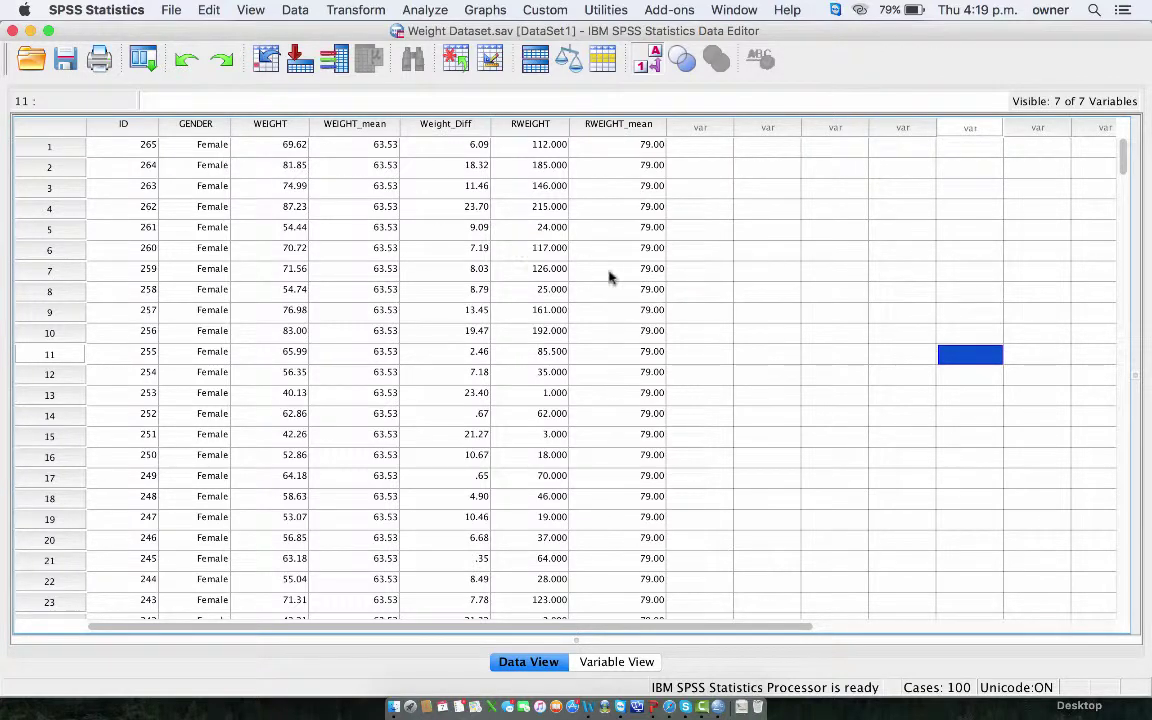
scroll(614, 300, "down", 5)
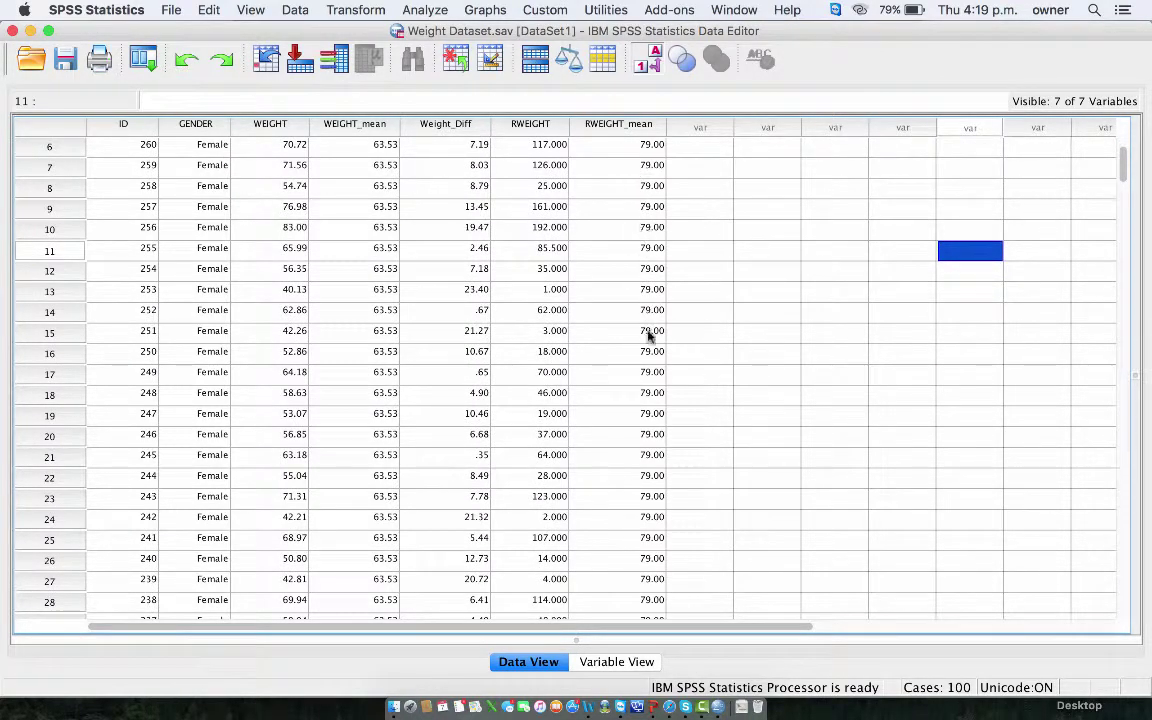
scroll(650, 332, "down", 7)
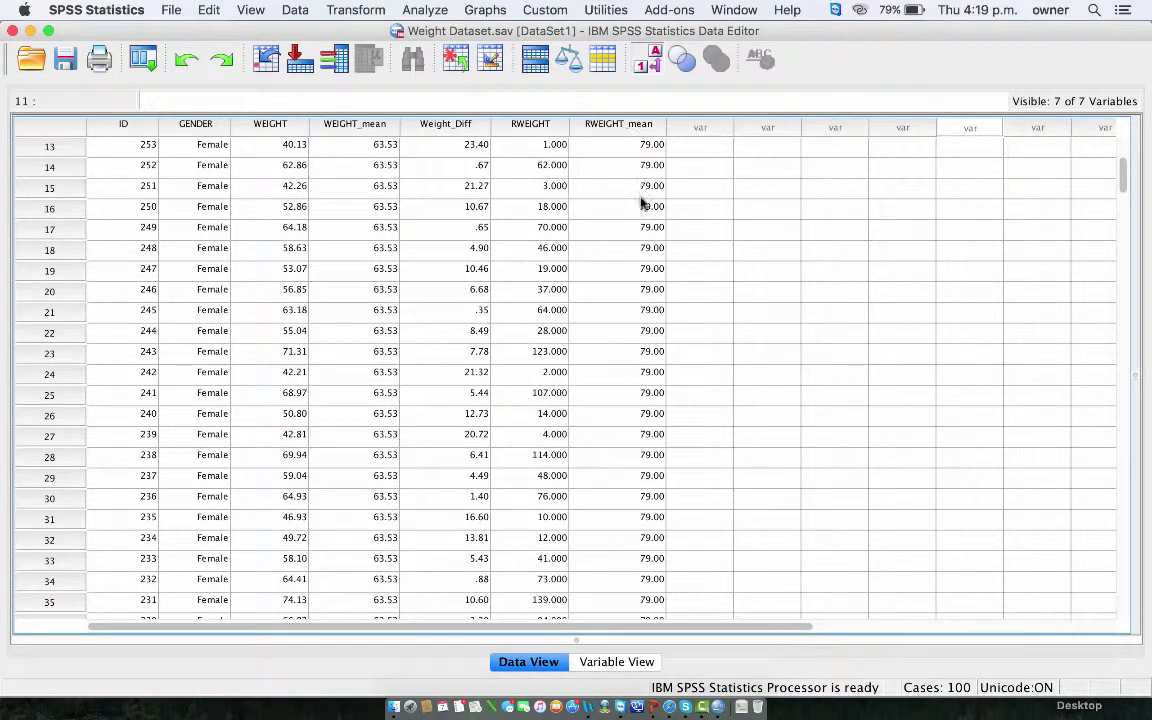
scroll(660, 306, "down", 15)
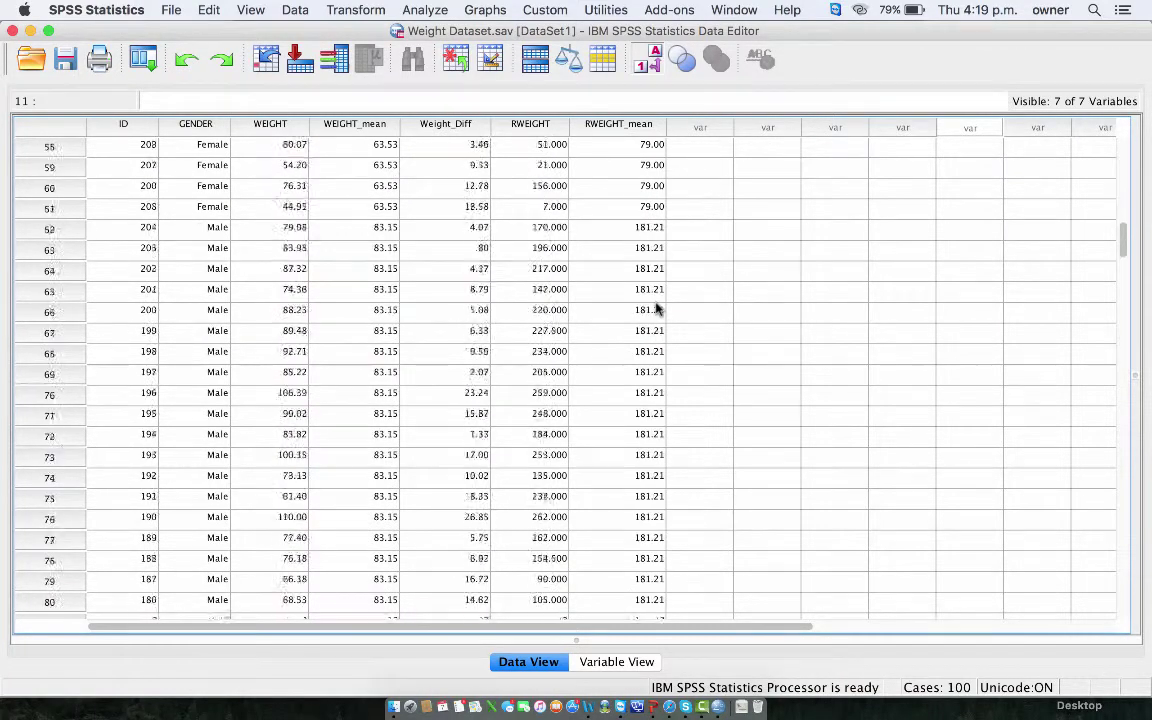
scroll(657, 309, "down", 2)
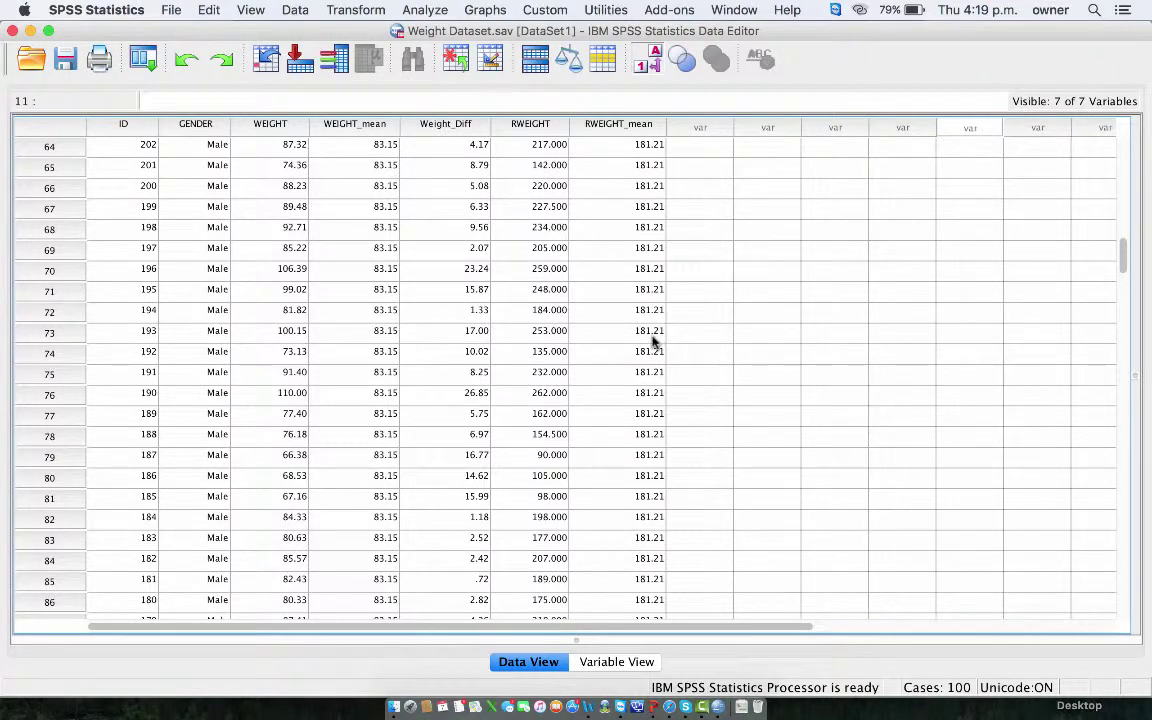
scroll(652, 343, "up", 10)
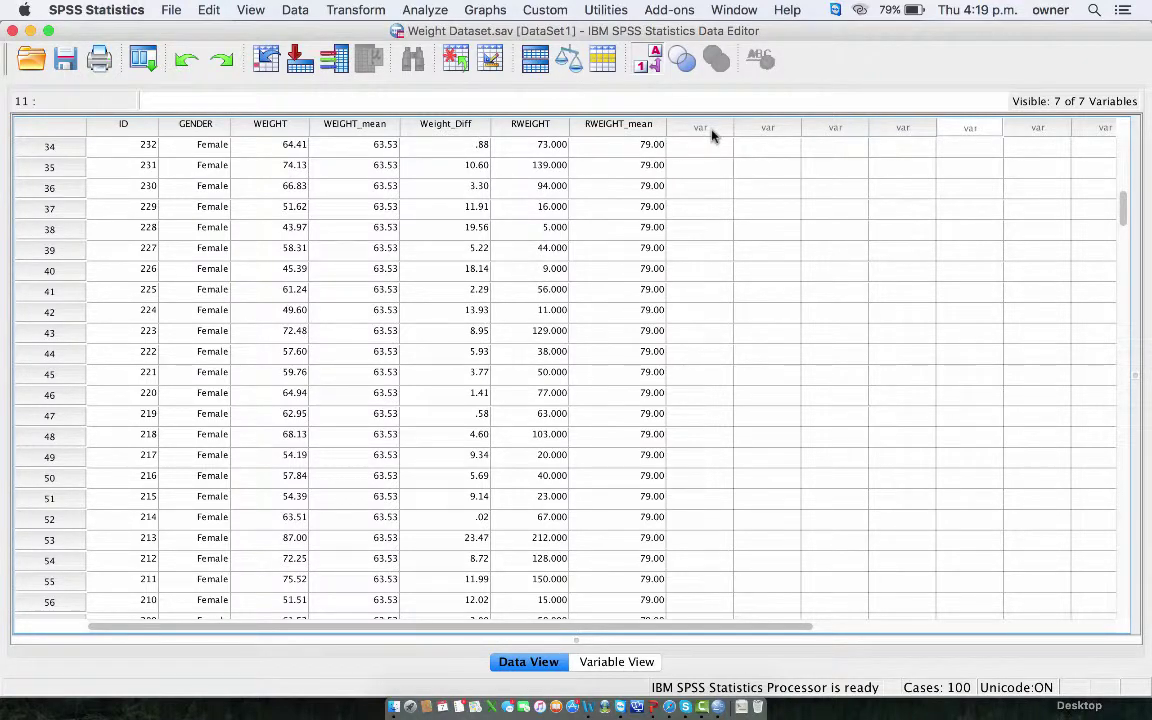
Rename the Compute Variable target to RWeight_Diff
left_click(338, 11)
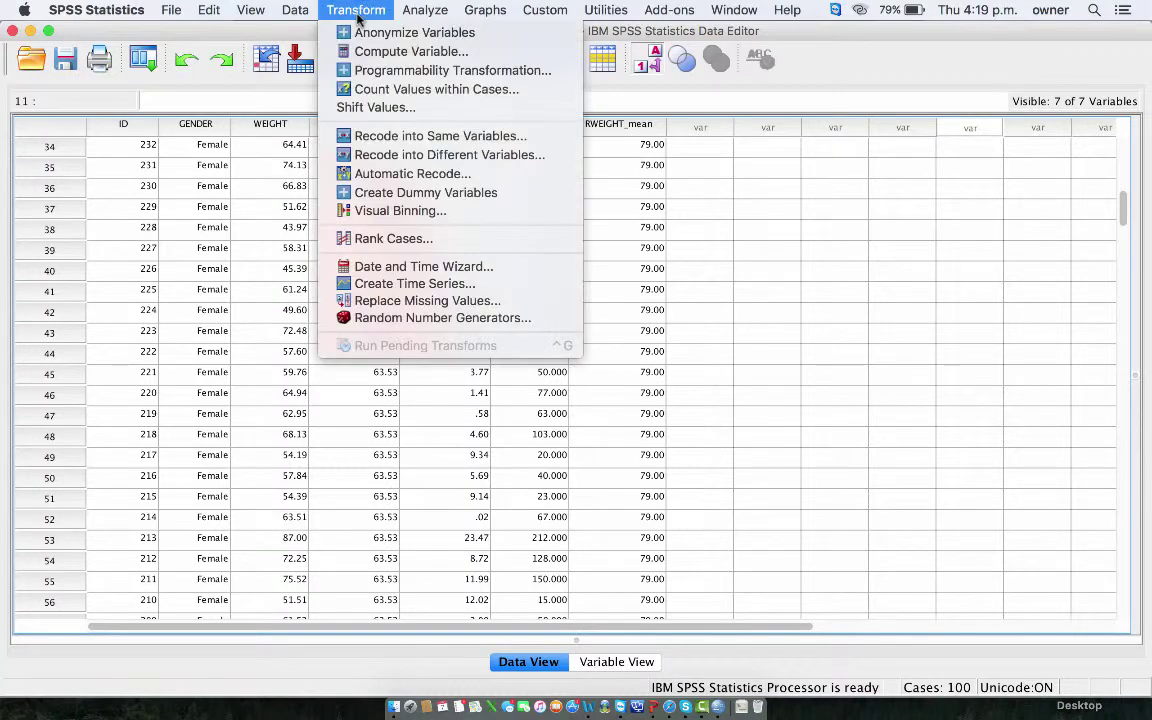
left_click(365, 52)
double_click(329, 167)
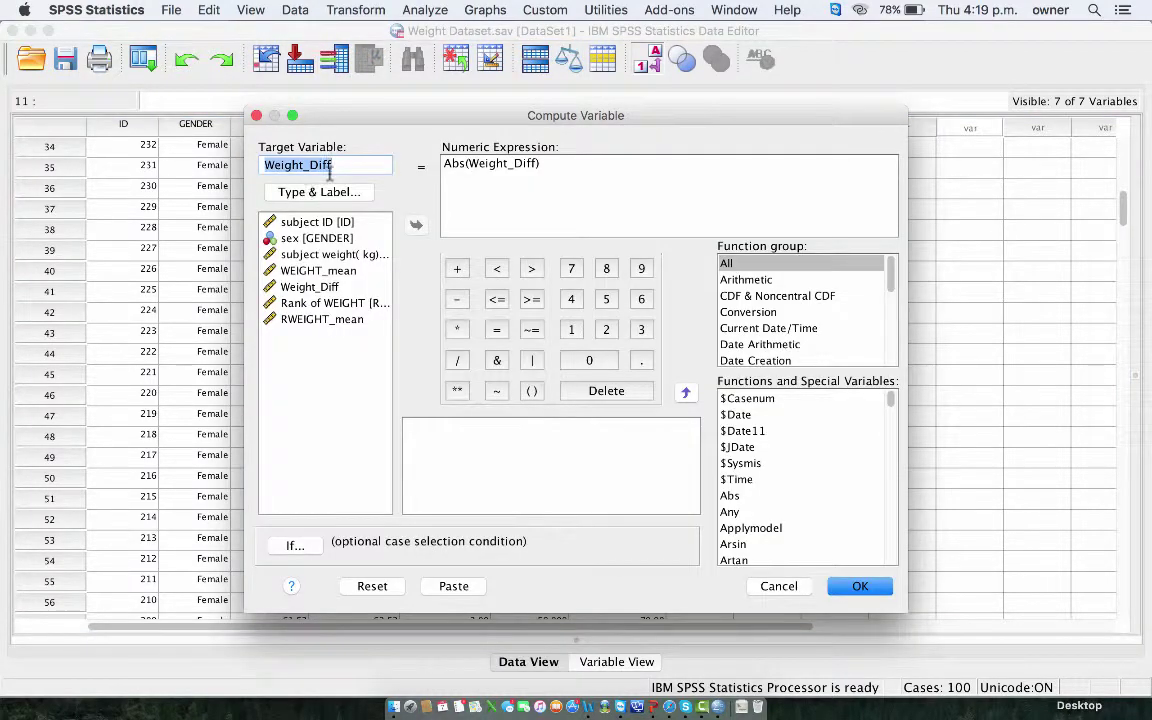
left_click(263, 165)
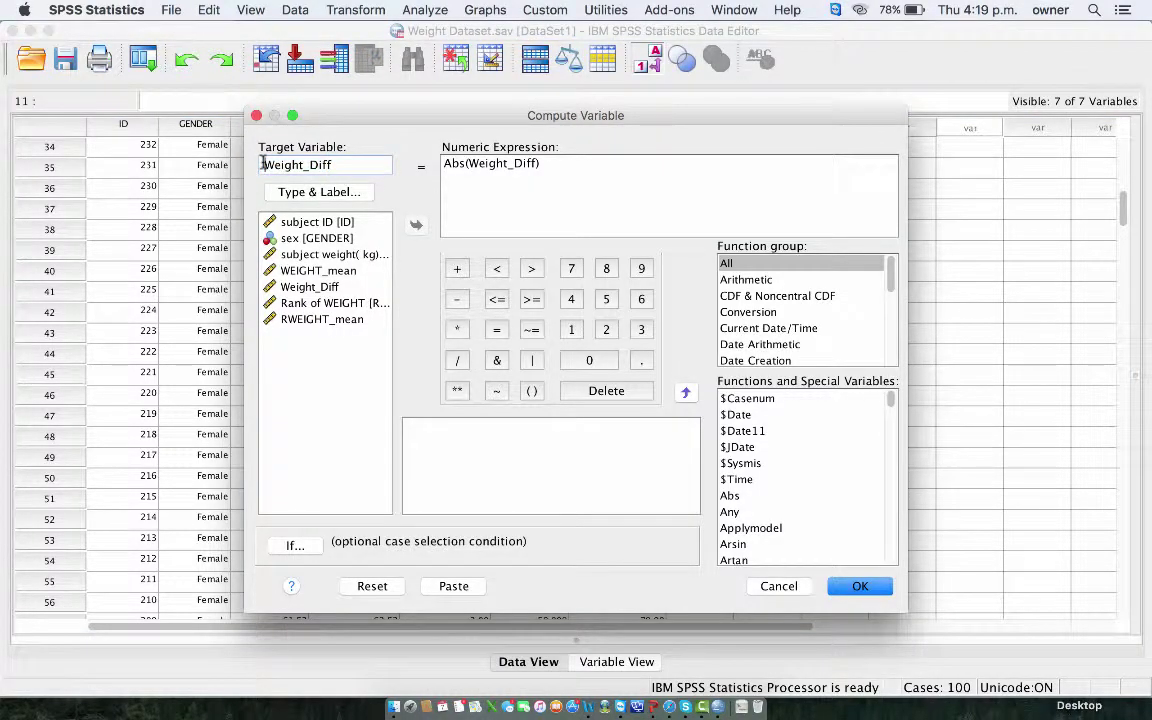
type("r")
key("BackSpace")
type("R")
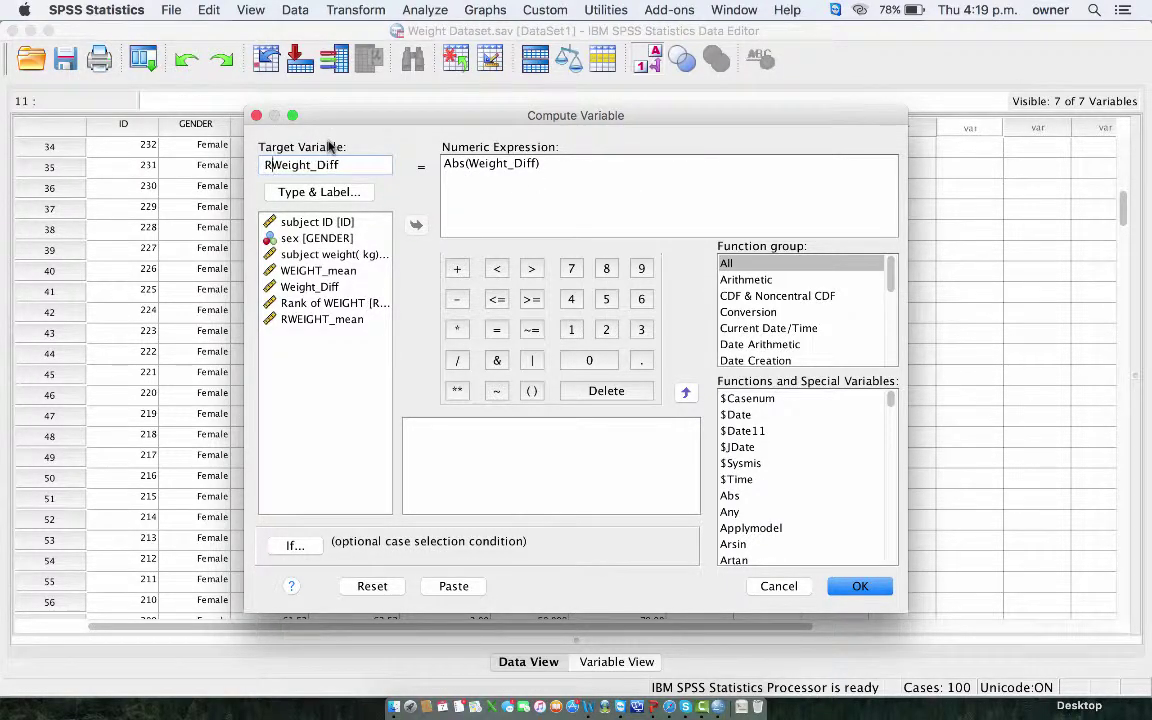
Replace the expression with RWEIGHT - RWEIGHT_mean and compute the variable
triple_click(543, 164)
key("BackSpace")
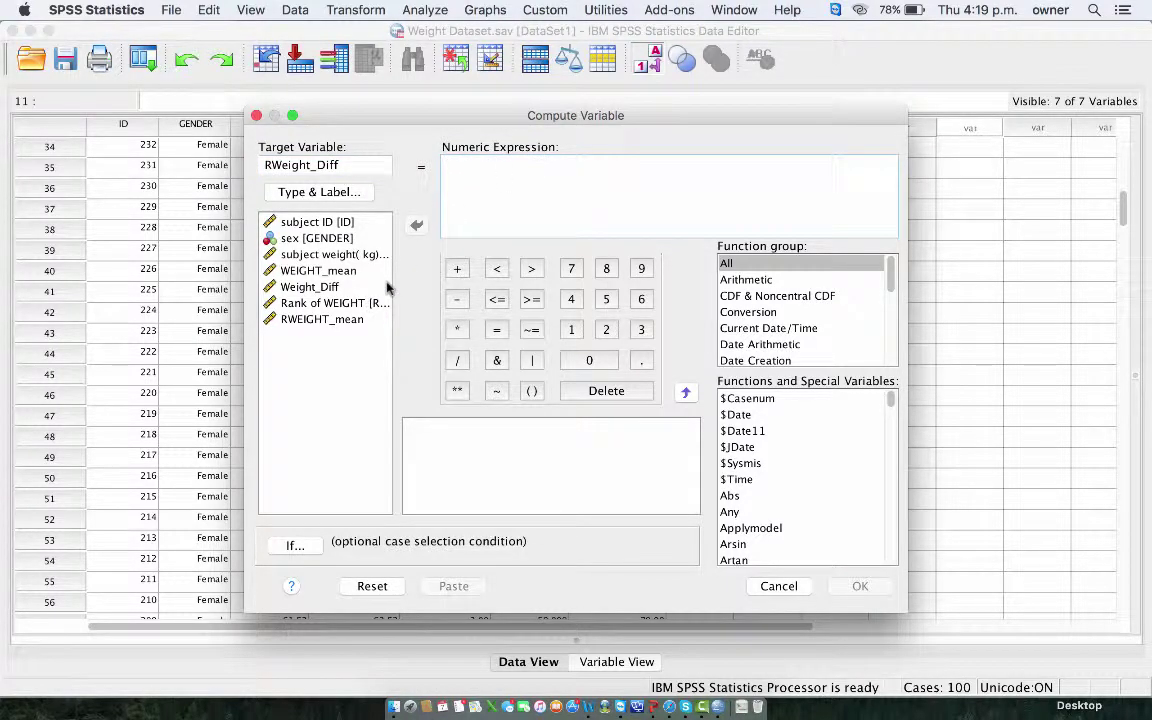
left_click(334, 319)
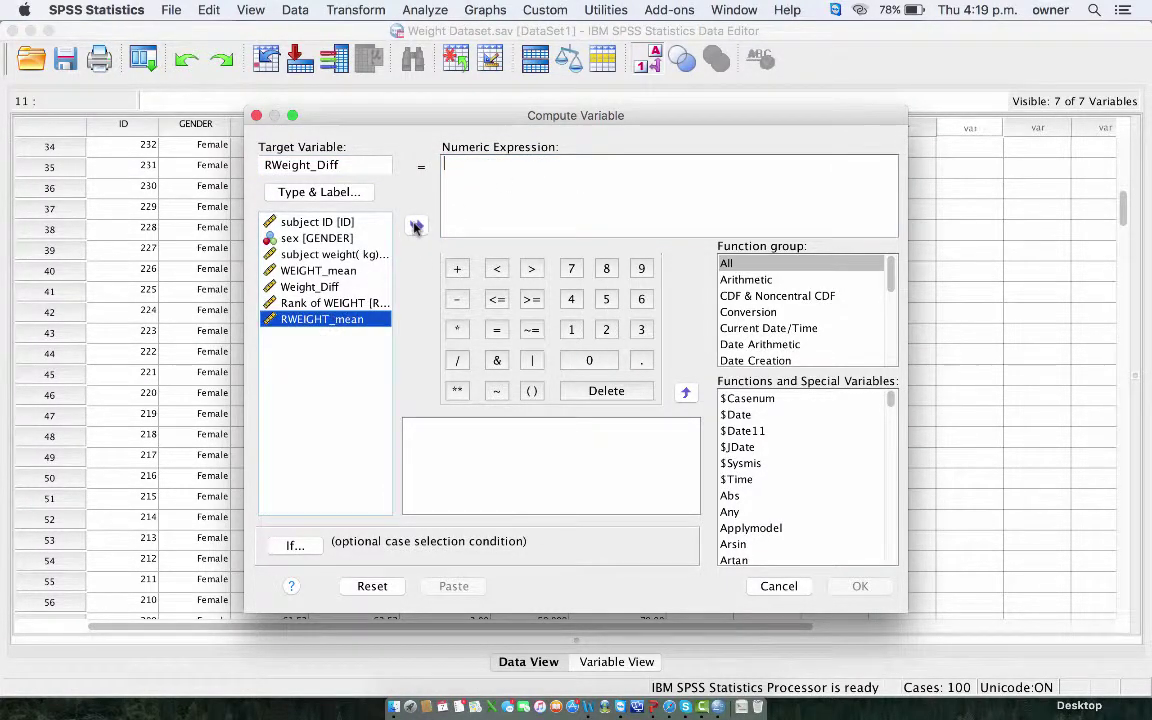
left_click(318, 303)
left_click(415, 226)
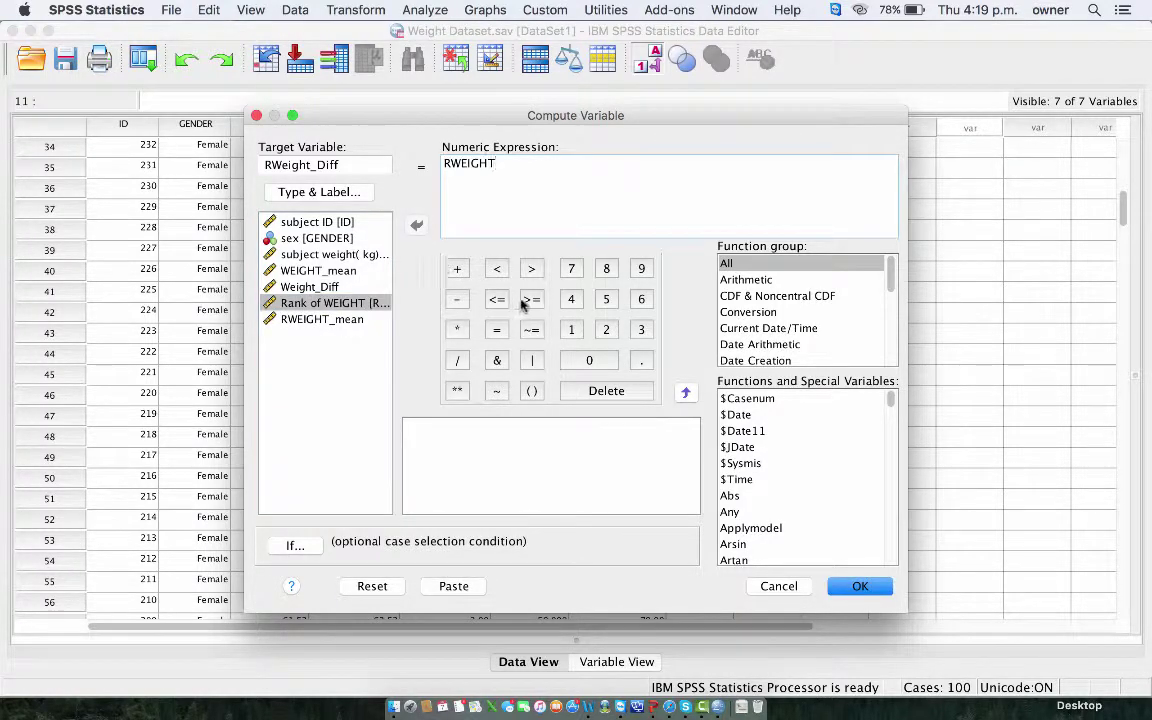
left_click(455, 303)
left_click(325, 319)
left_click(415, 226)
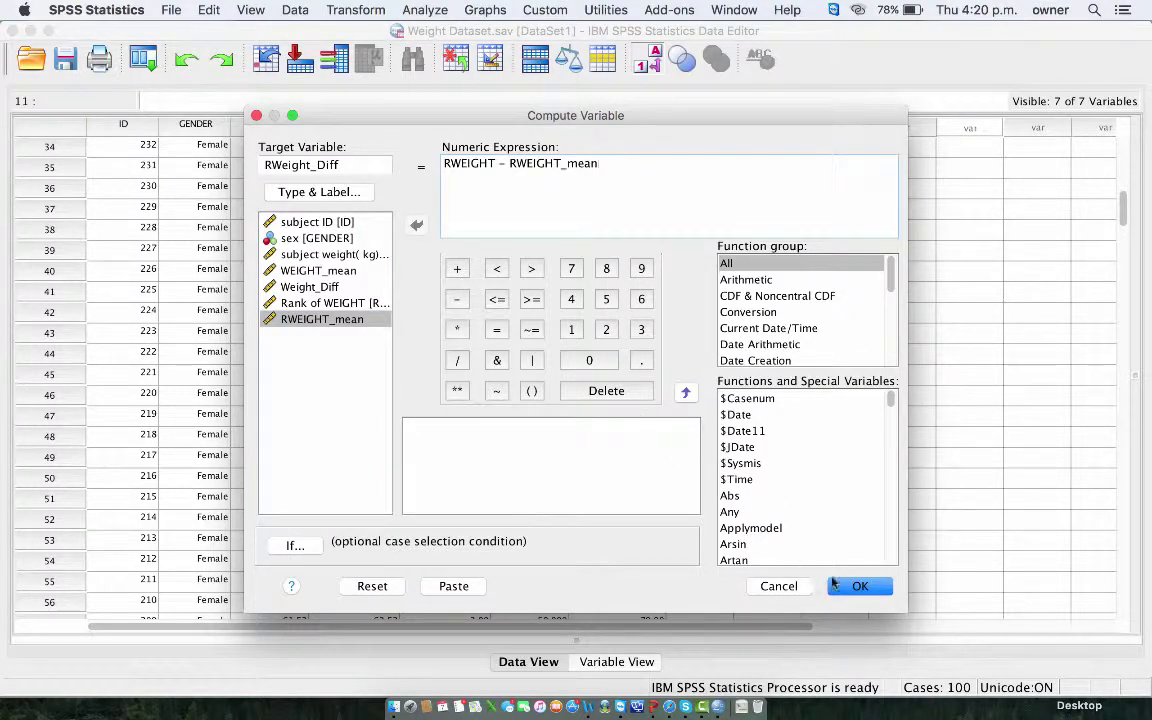
left_click(858, 586)
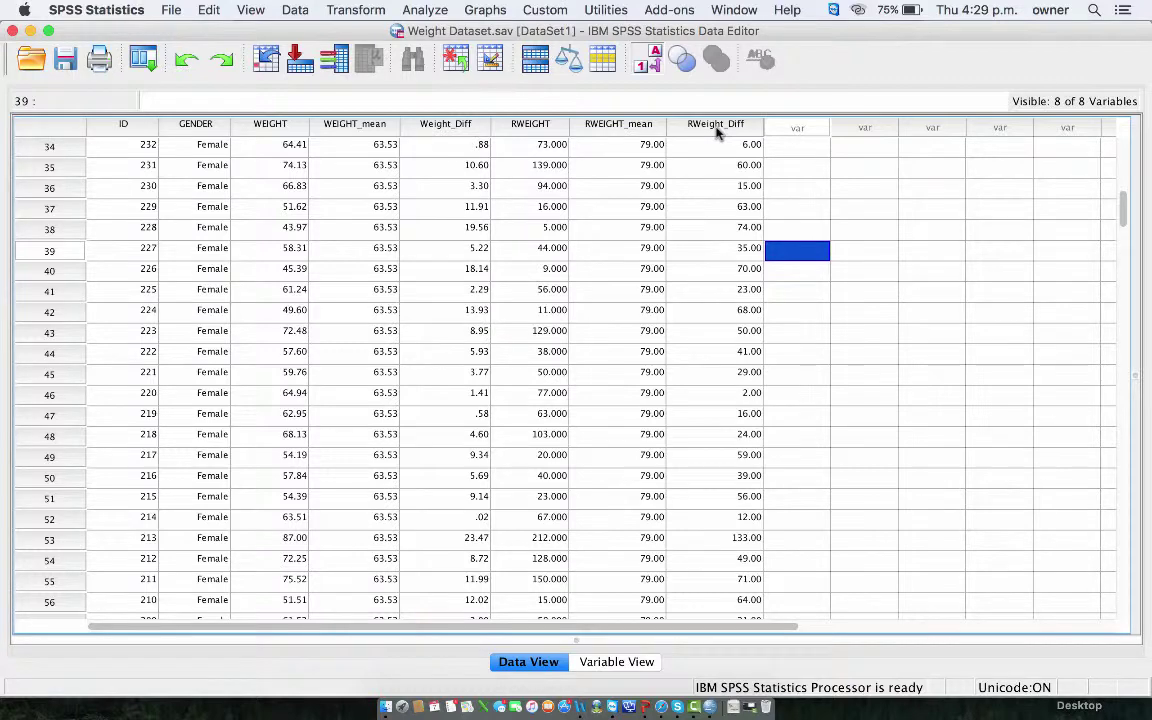
Recompute RWeight_Diff as ABS(RWeight_Diff), confirming the overwrite of the existing variable
left_click(338, 11)
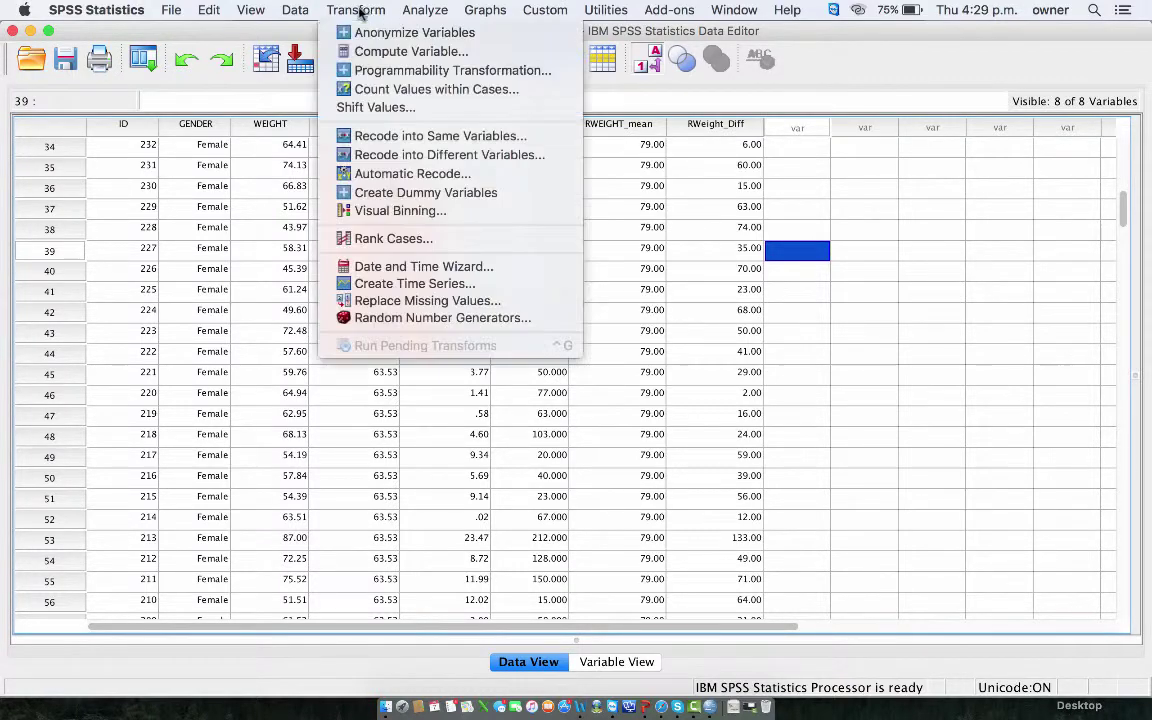
left_click(385, 55)
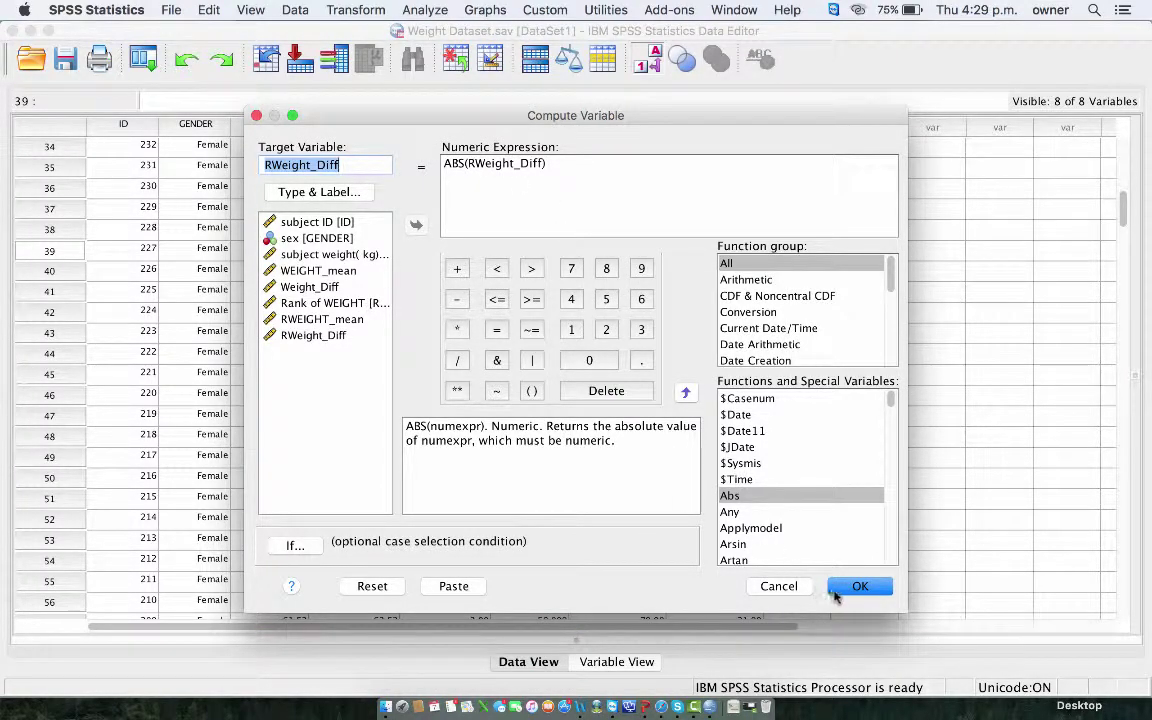
left_click(730, 496)
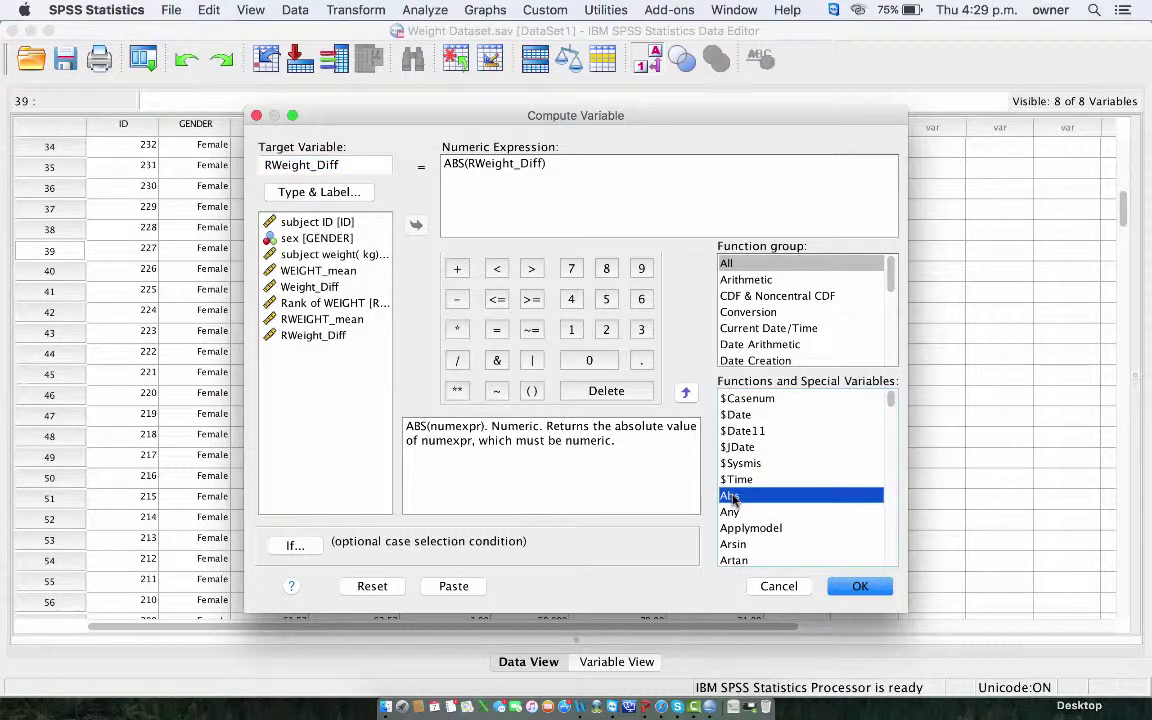
left_click(845, 588)
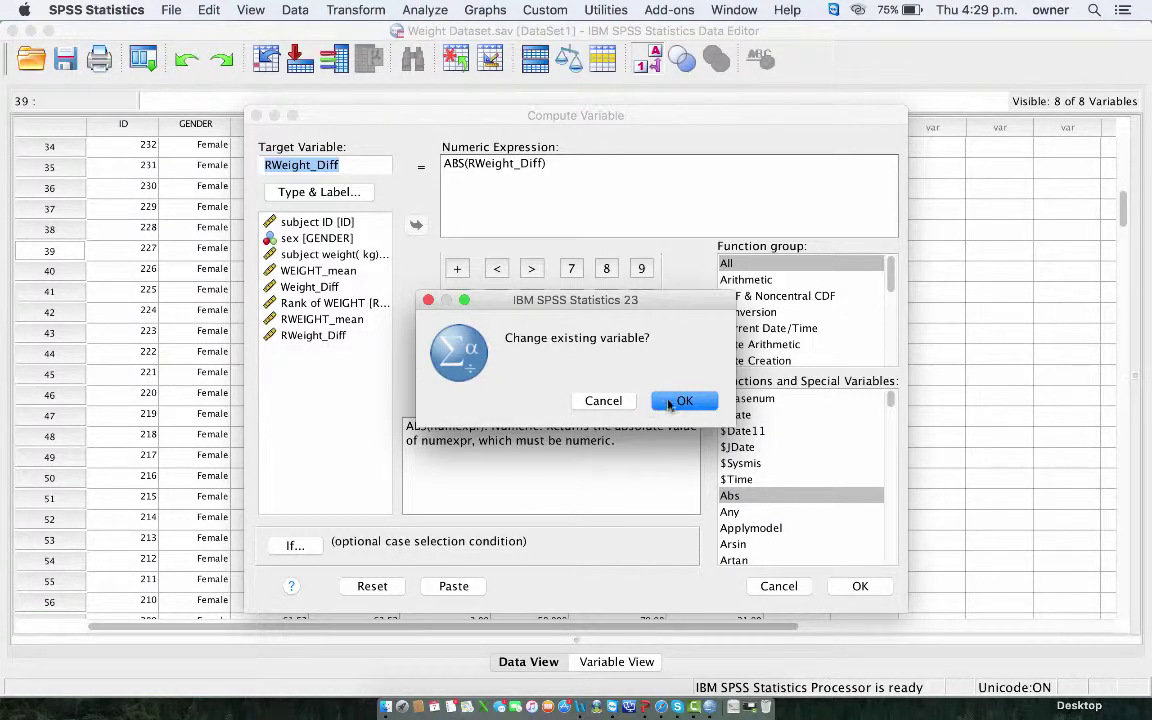
left_click(675, 404)
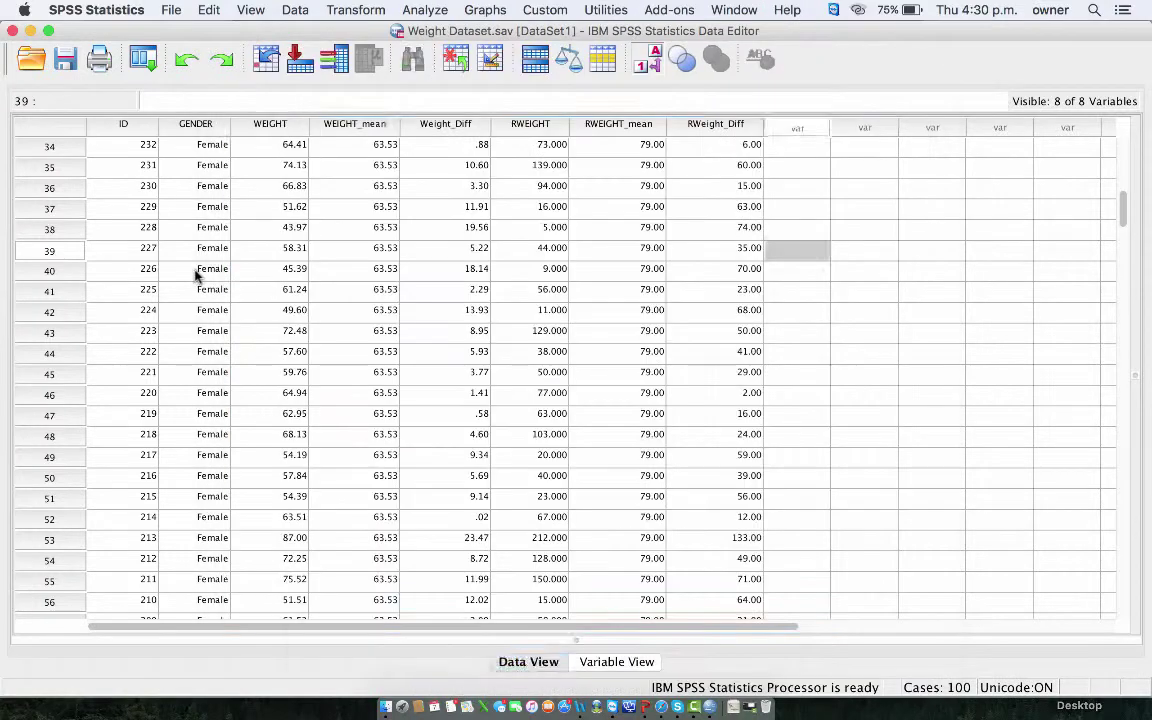
left_click(197, 273)
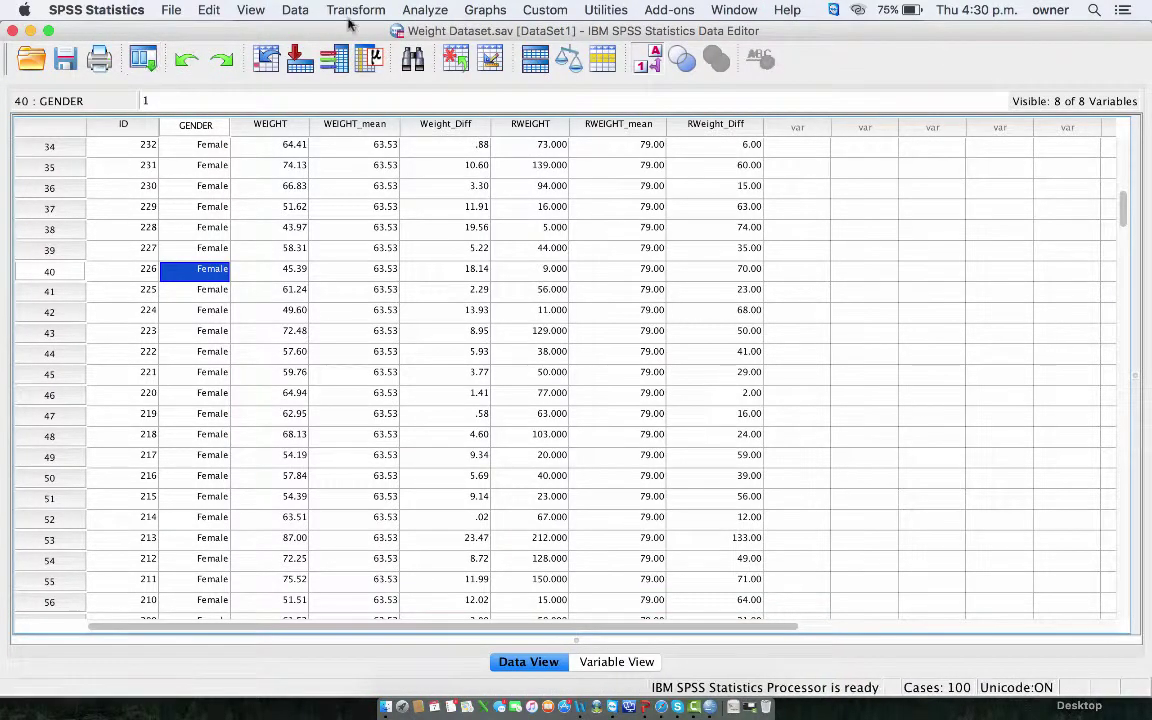
Run a one-way ANOVA with RWeight_Diff replacing Weight_Diff as the dependent variable
left_click(421, 12)
mouse_move(572, 66)
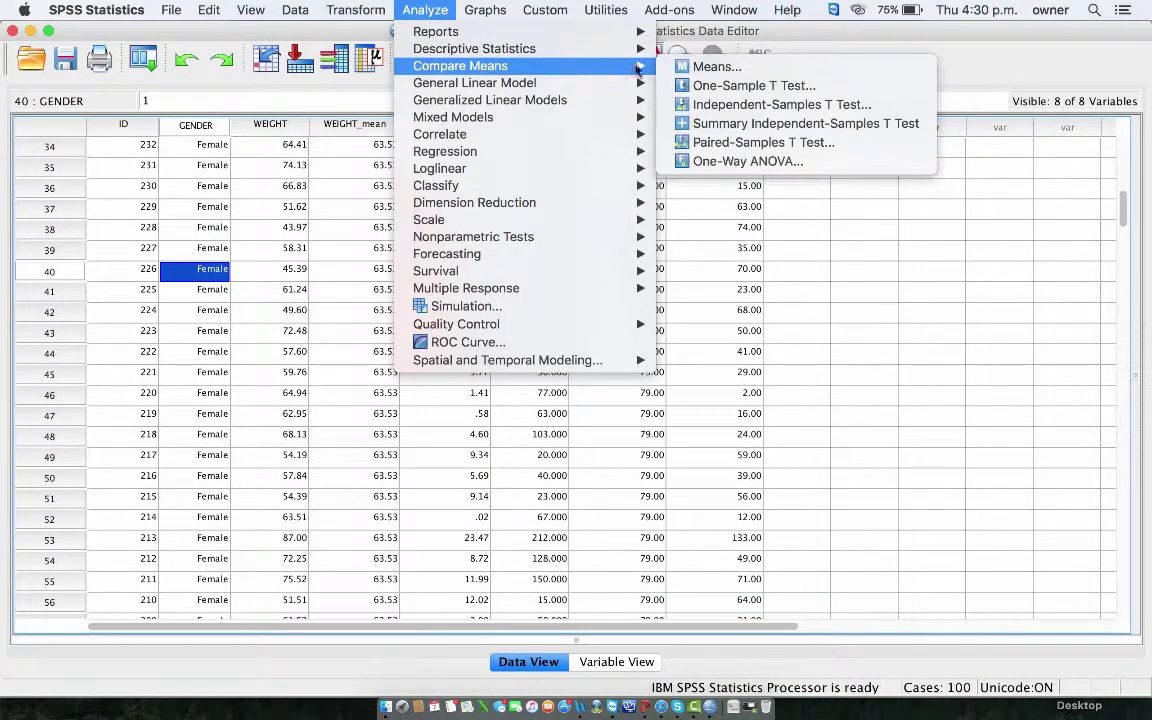
left_click(708, 162)
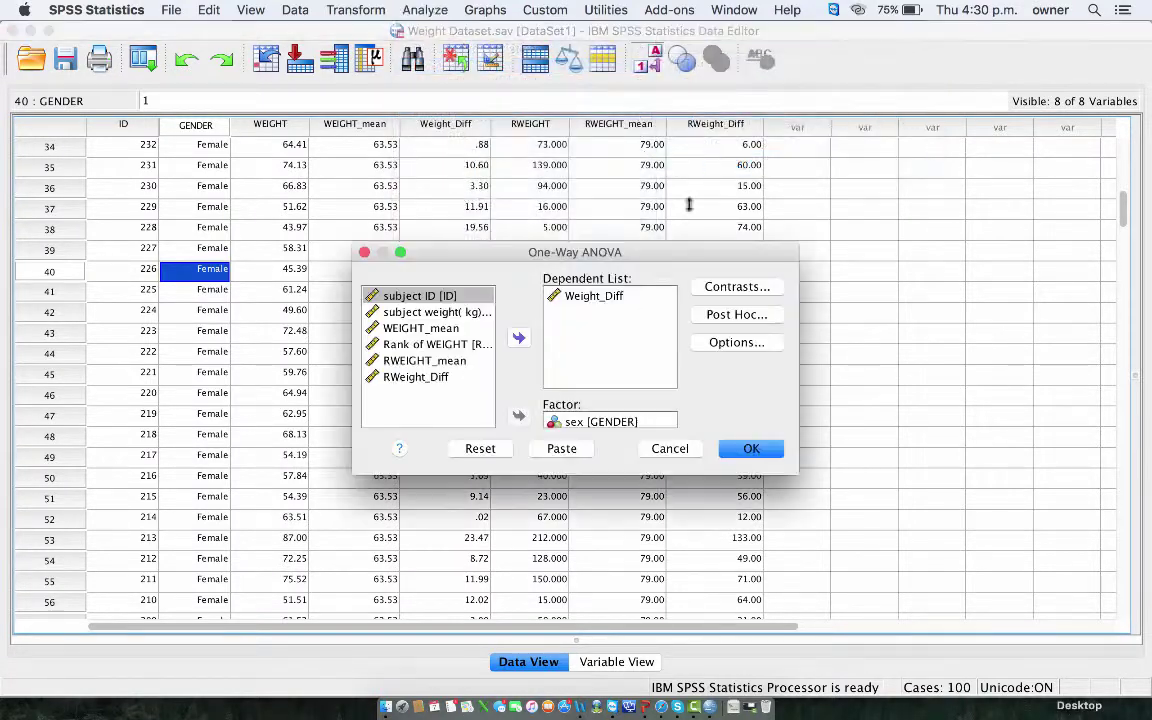
left_click(594, 296)
left_click(520, 337)
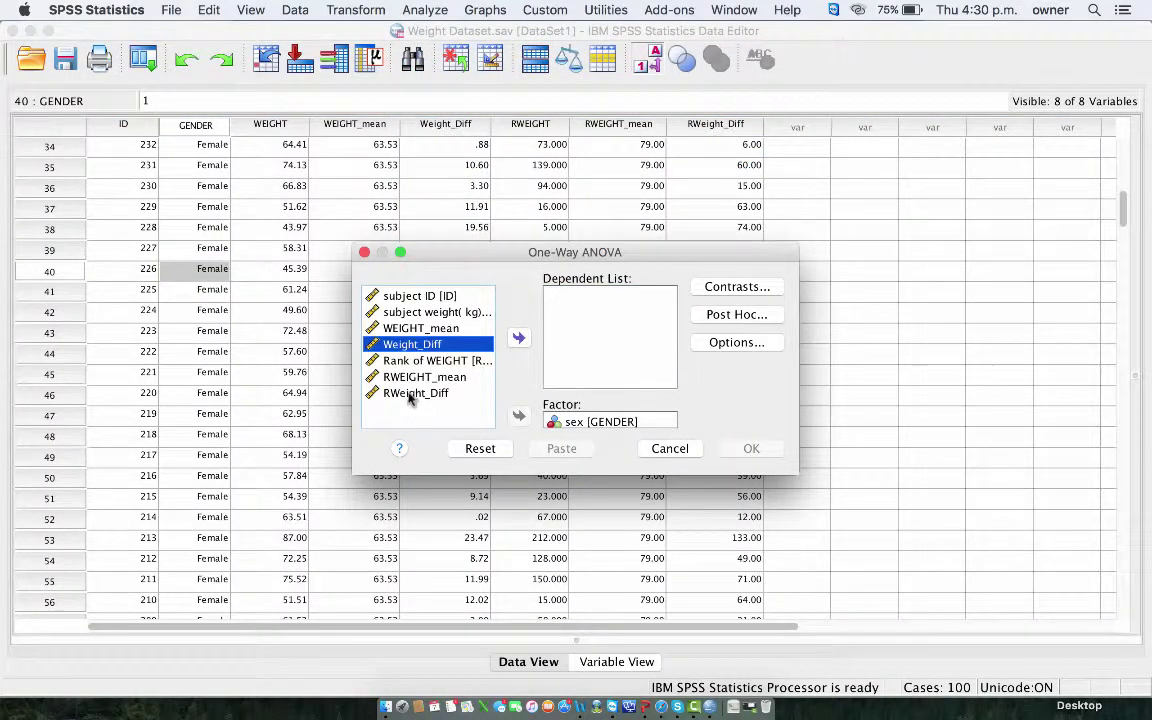
left_click(413, 392)
left_click(517, 338)
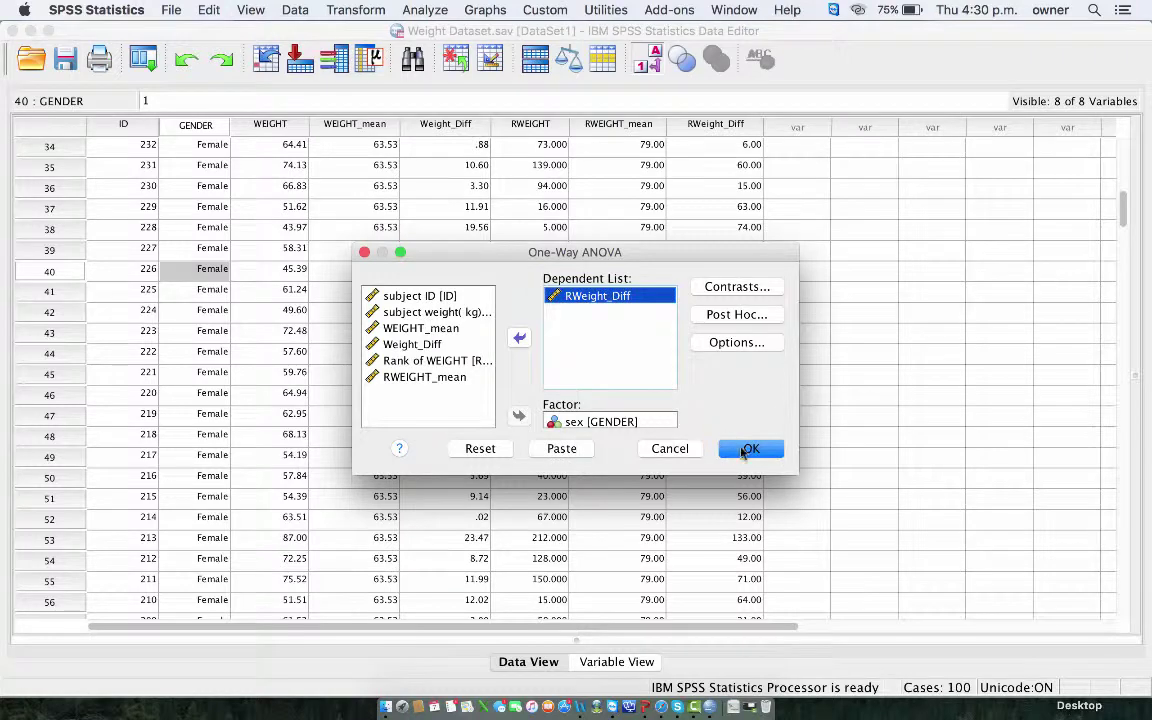
left_click(748, 449)
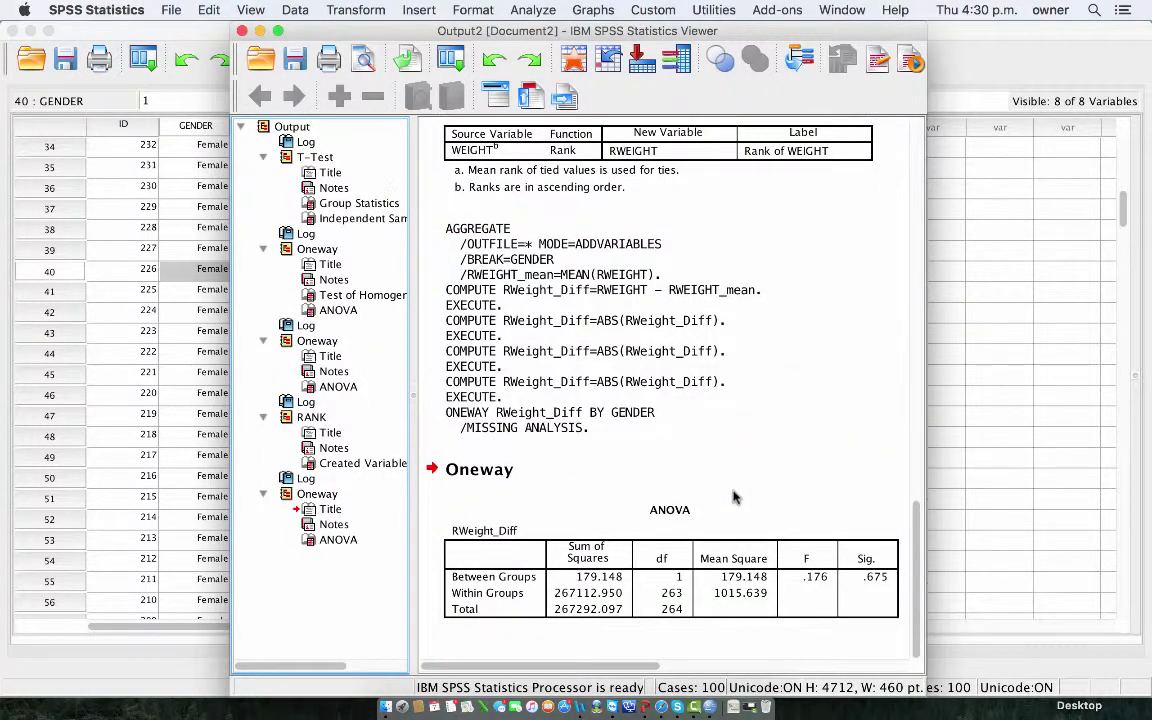
Compare the new RWeight_Diff ANOVA (F .176) with the earlier Weight_Diff ANOVA (F 2.800) in the Viewer
left_click(732, 497)
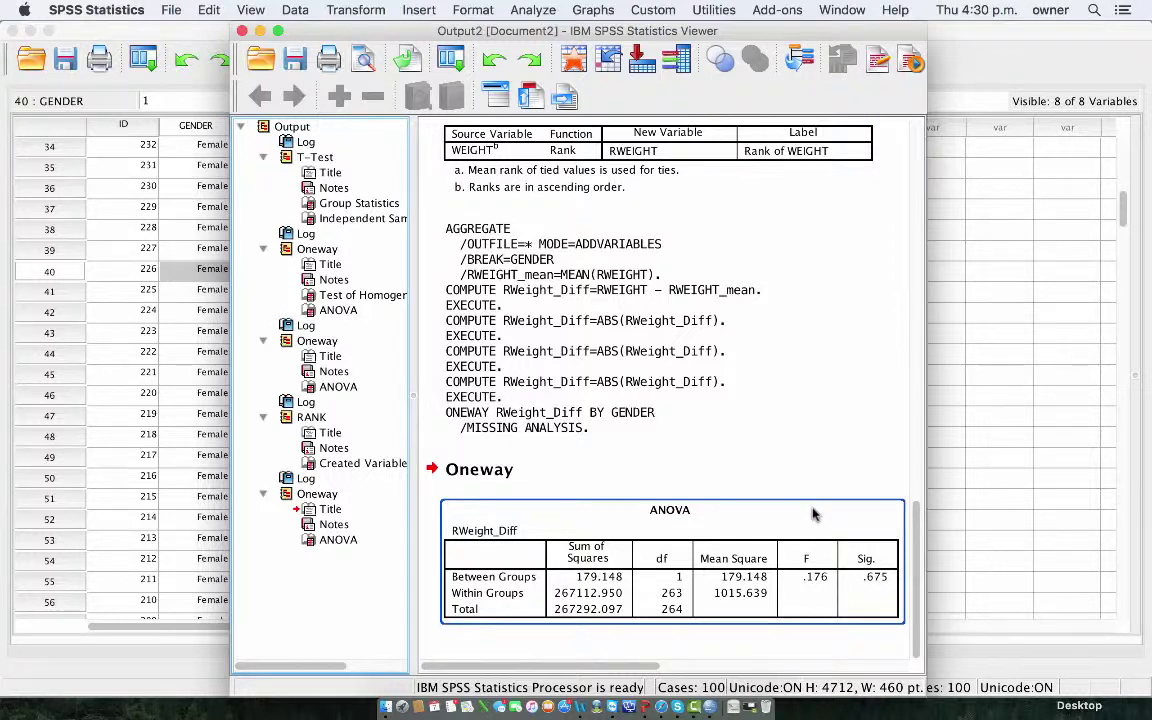
scroll(812, 513, "up", 10)
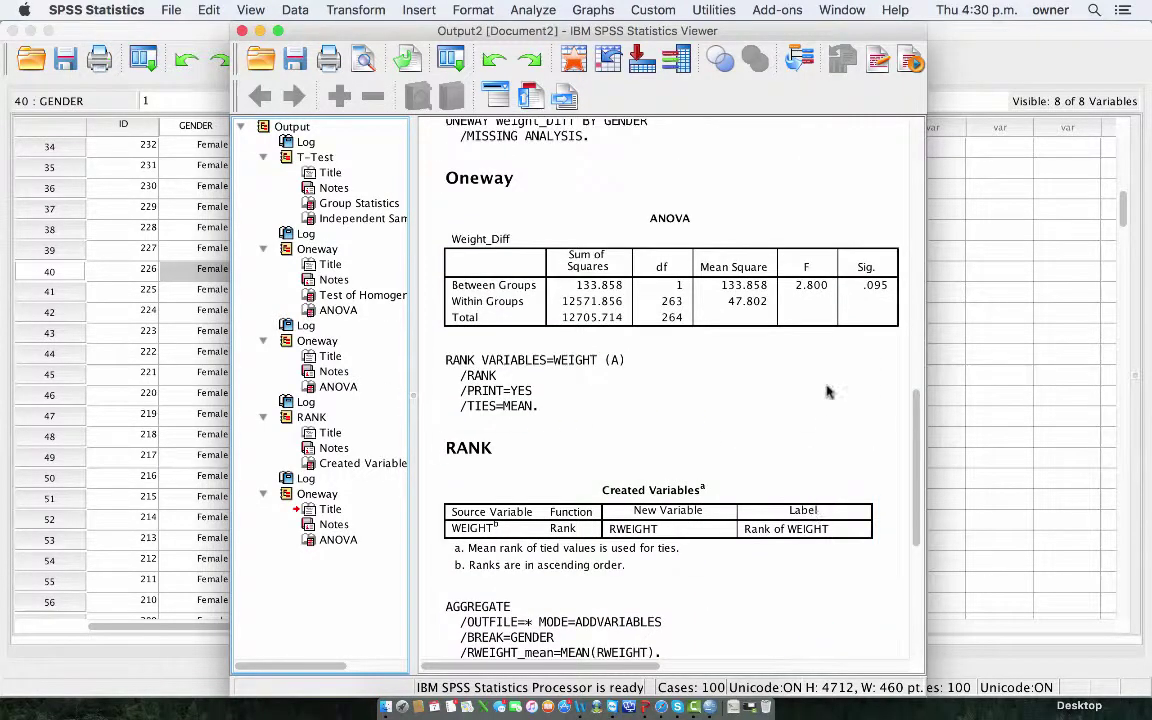
left_click(762, 292)
left_click(775, 362)
scroll(850, 428, "down", 10)
left_click(850, 428)
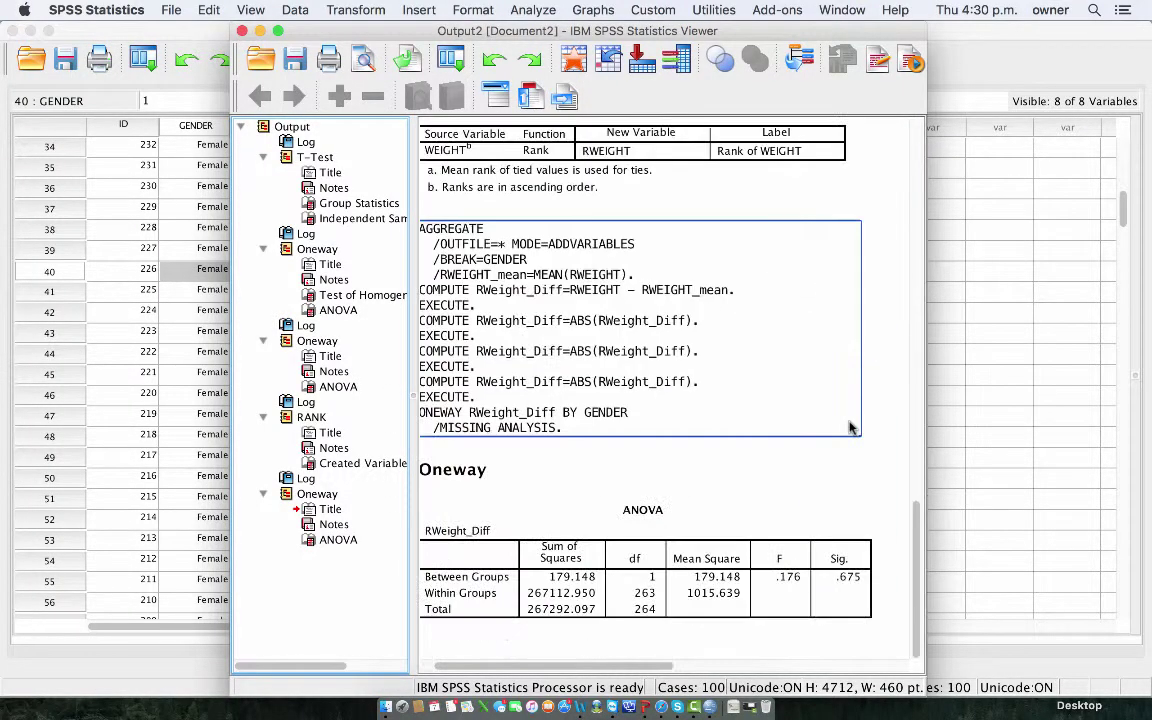
left_click(838, 572)
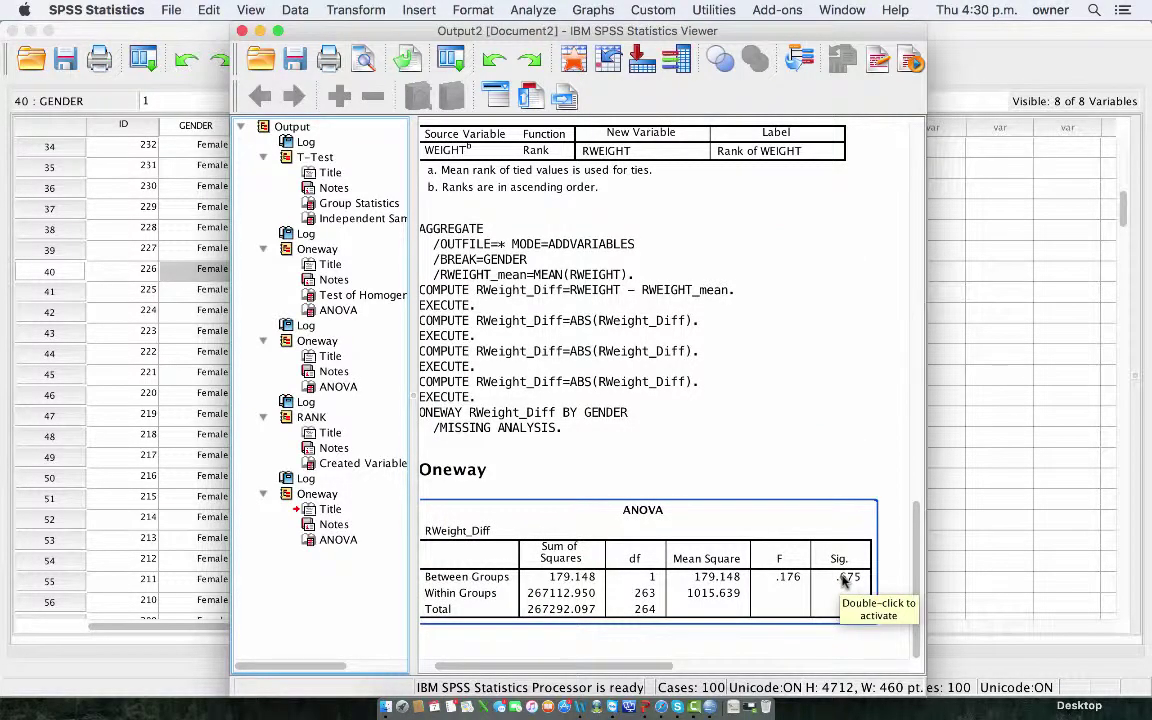
scroll(820, 490, "up", 10)
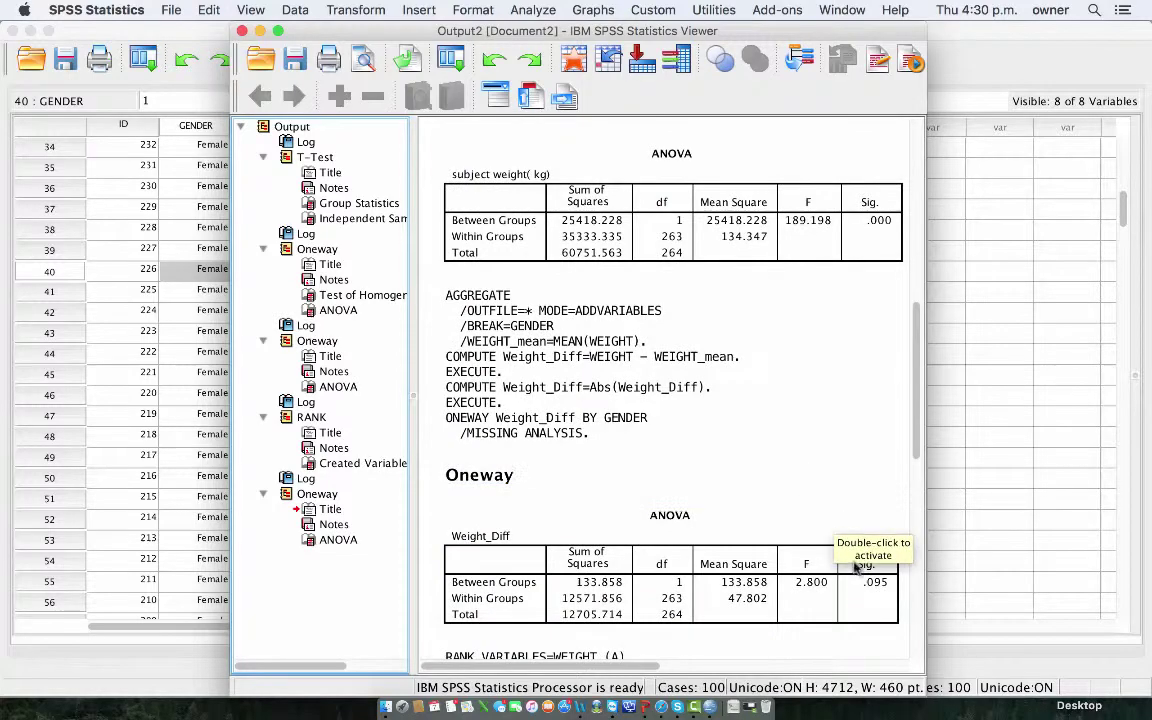
scroll(866, 566, "down", 5)
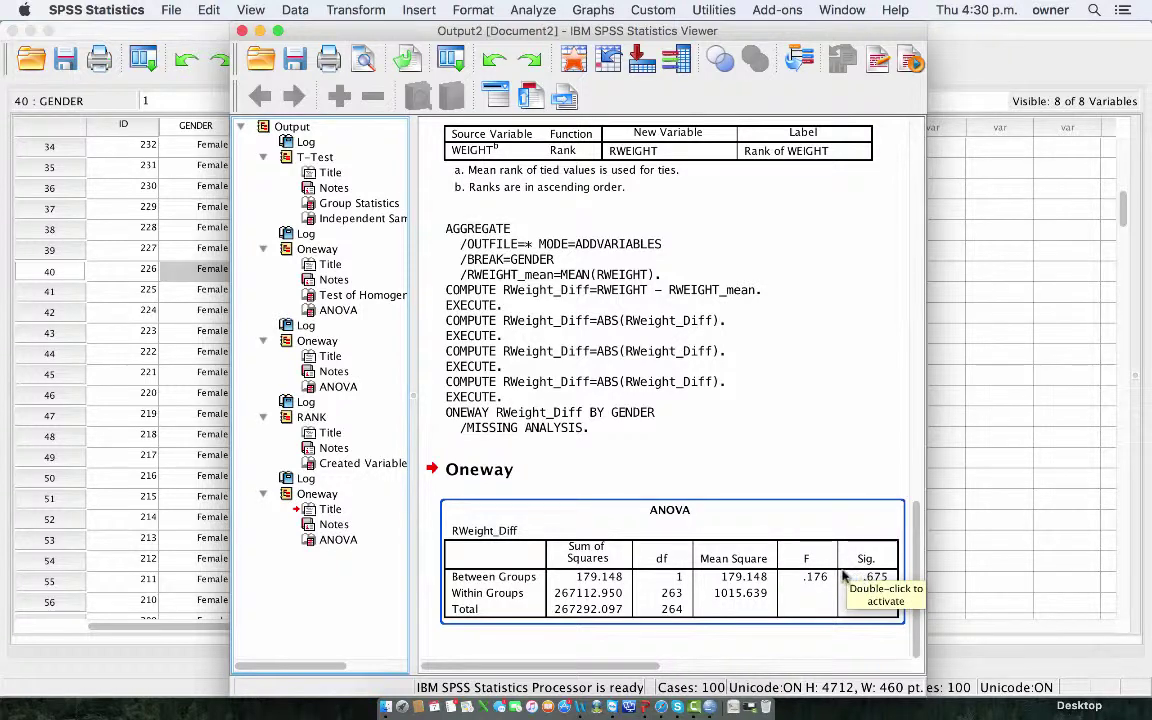
left_click(818, 496)
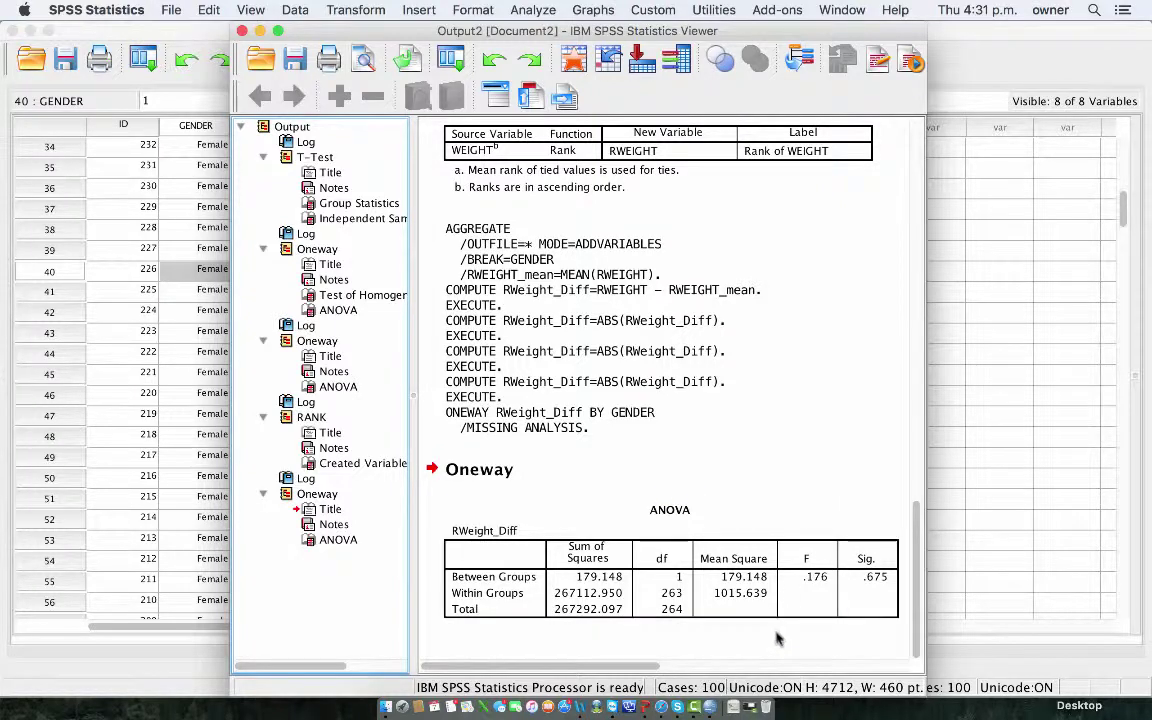
Bring the Weight Dataset.sav Data Editor with the RWEIGHT columns in front of the Output Viewer
left_click(950, 413)
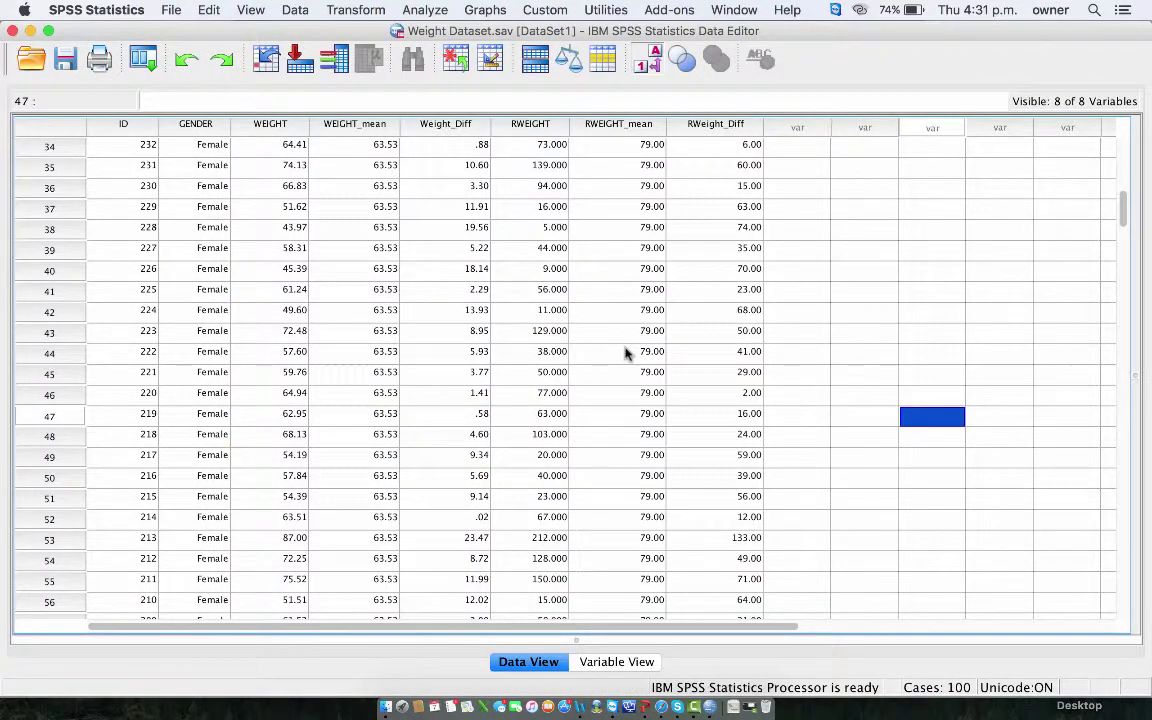